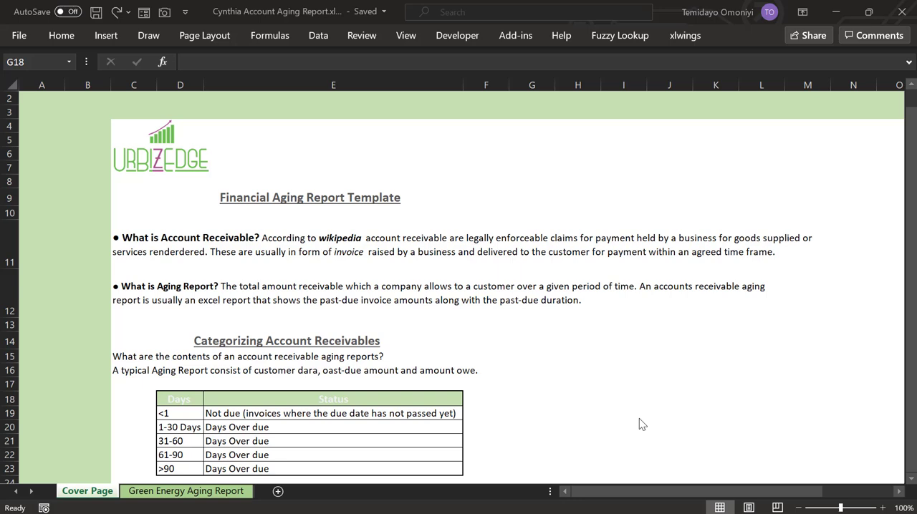
On the Green Energy Aging Report sheet, calculate Mobil's Days Outstanding in G7 with =B4-E7, today's date minus the expired date
{"action": "left_click", "coordinate": [913, 480]}
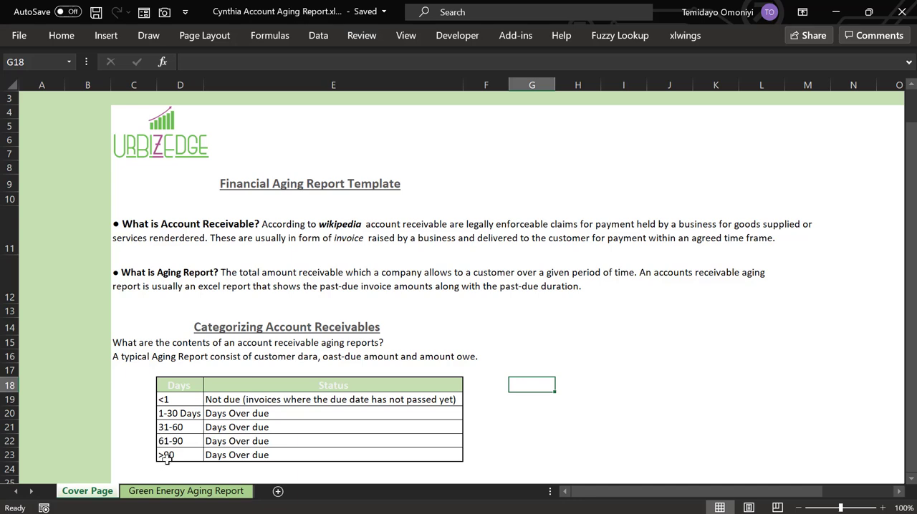
{"action": "left_click", "coordinate": [162, 493]}
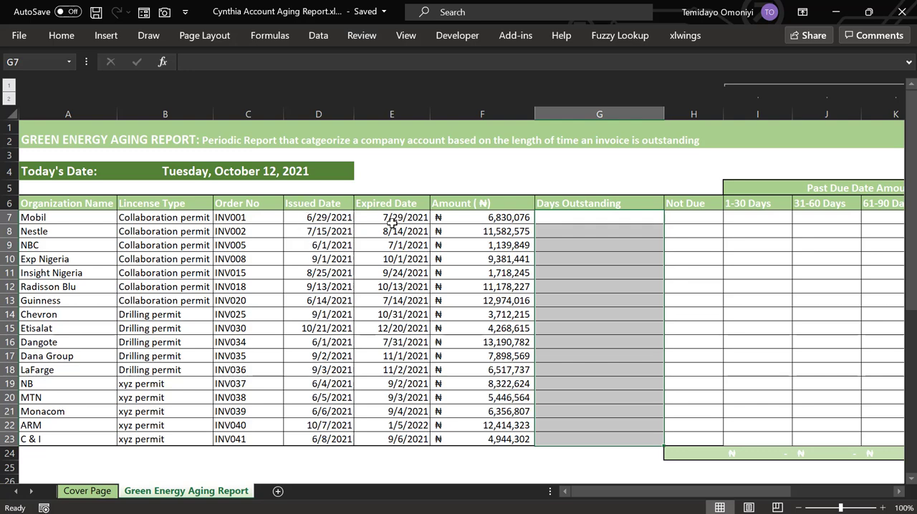
{"action": "left_click", "coordinate": [193, 314]}
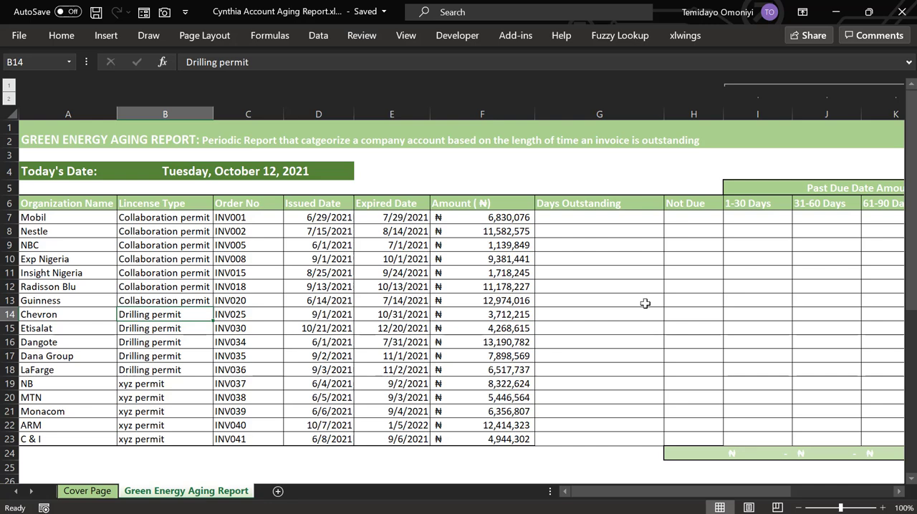
{"action": "left_click", "coordinate": [583, 217]}
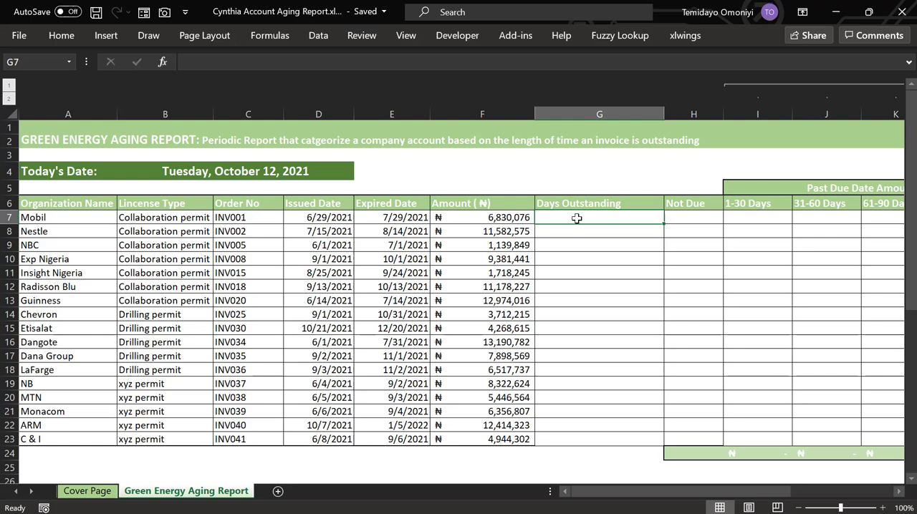
{"action": "type", "text": "="}
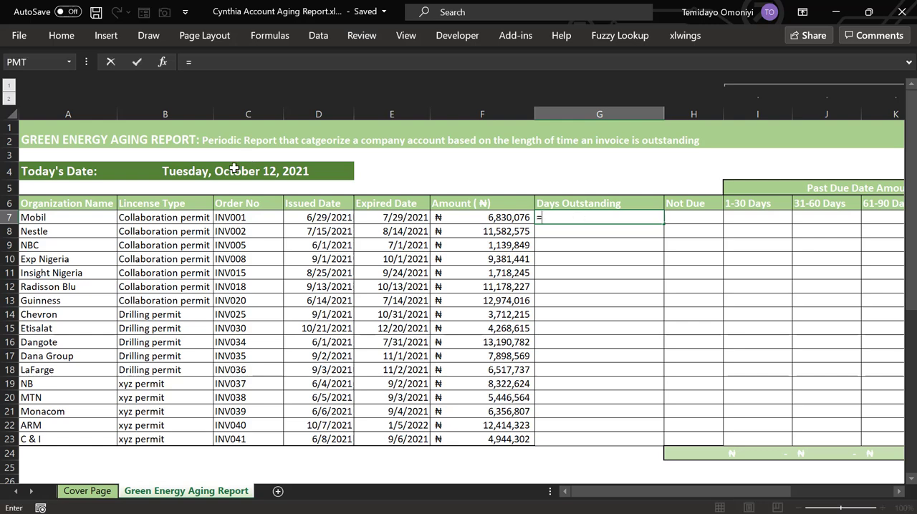
{"action": "left_click", "coordinate": [231, 172]}
{"action": "type", "text": "-"}
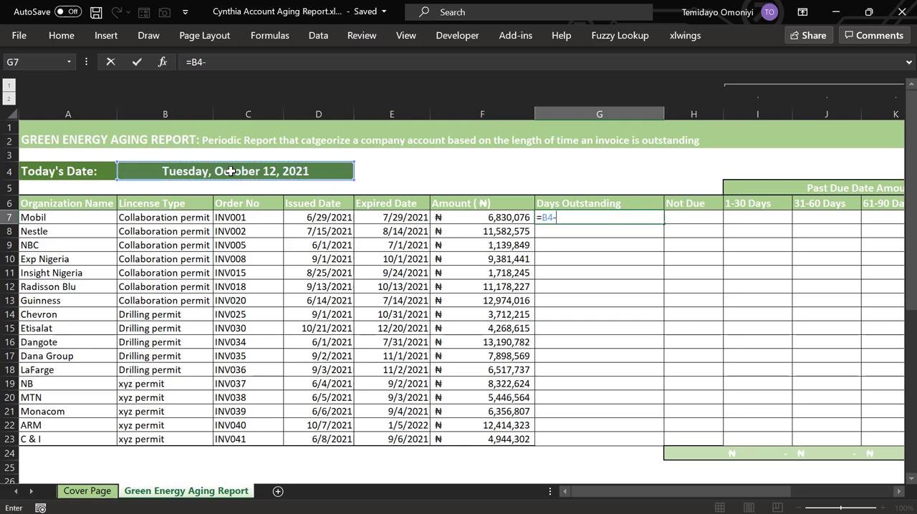
{"action": "left_click", "coordinate": [385, 218]}
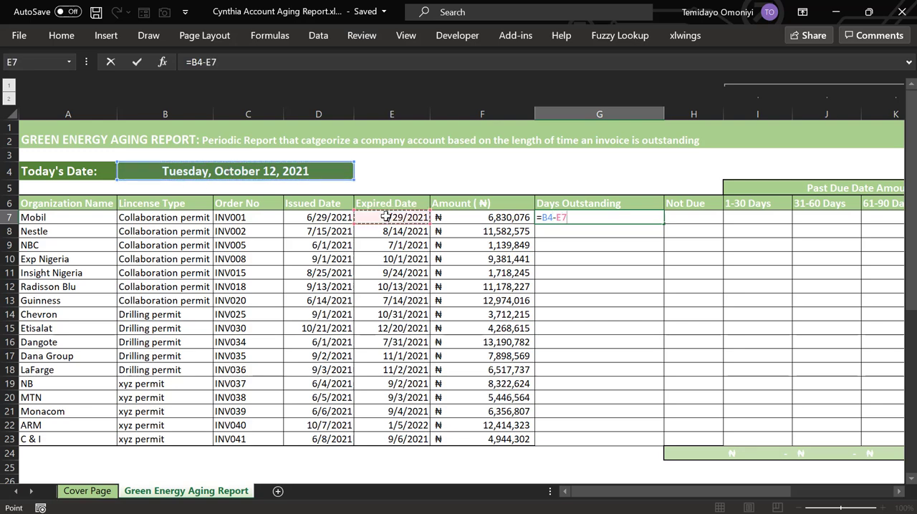
{"action": "key", "text": "ctrl+Return"}
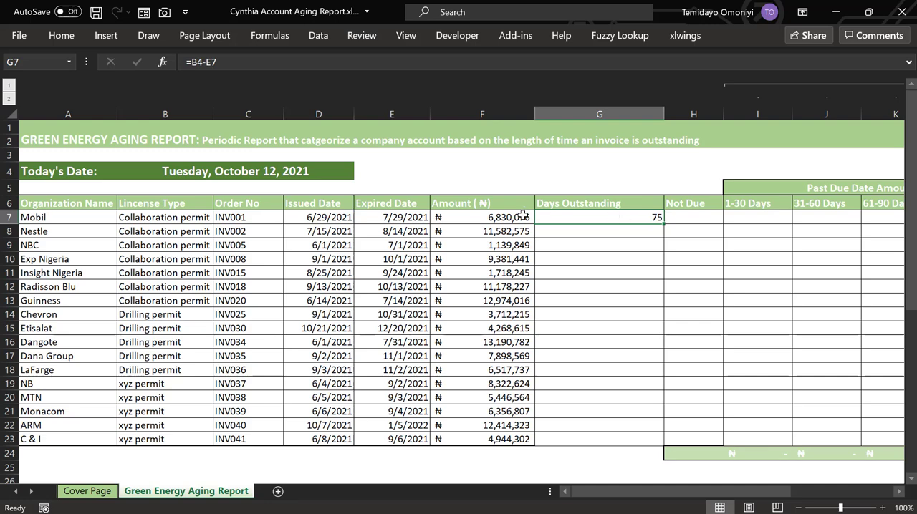
Make the today's-date reference in G7 absolute, giving =$B$4-E7, and fill the formula down the Days Outstanding column to row 23
{"action": "left_click", "coordinate": [193, 64]}
{"action": "key", "text": "F4"}
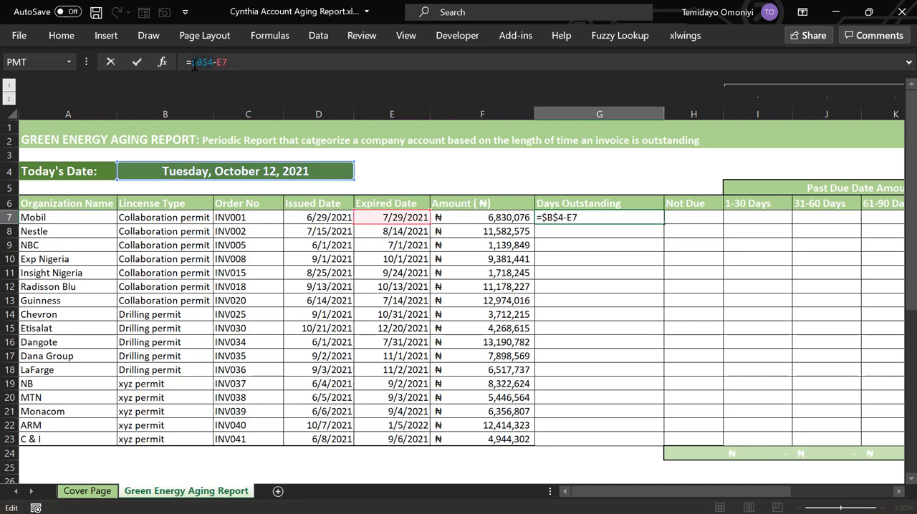
{"action": "key", "text": "Return"}
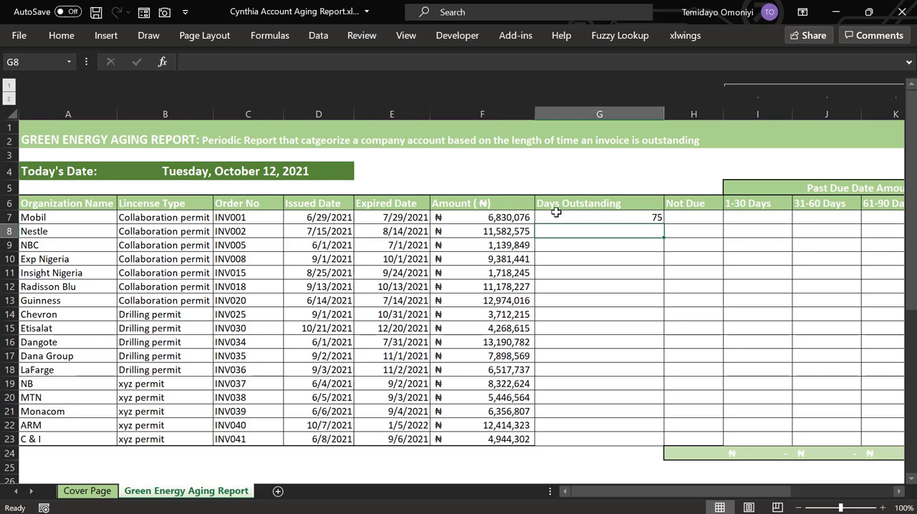
{"action": "key", "text": "Up"}
{"action": "double_click", "coordinate": [664, 224]}
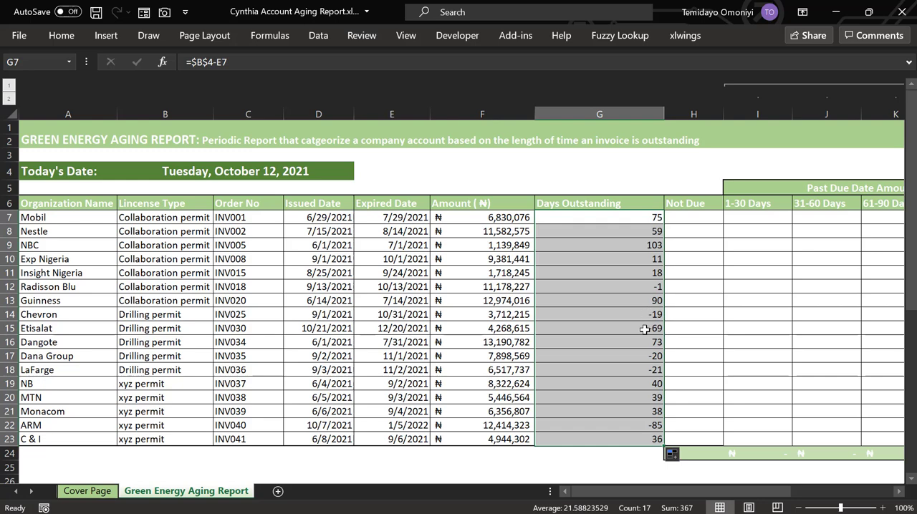
Change the G7 formula to =IF($B$4-E7<1,0,$B$4-E7) and fill it down the Days Outstanding column to row 23
{"action": "left_click", "coordinate": [585, 214]}
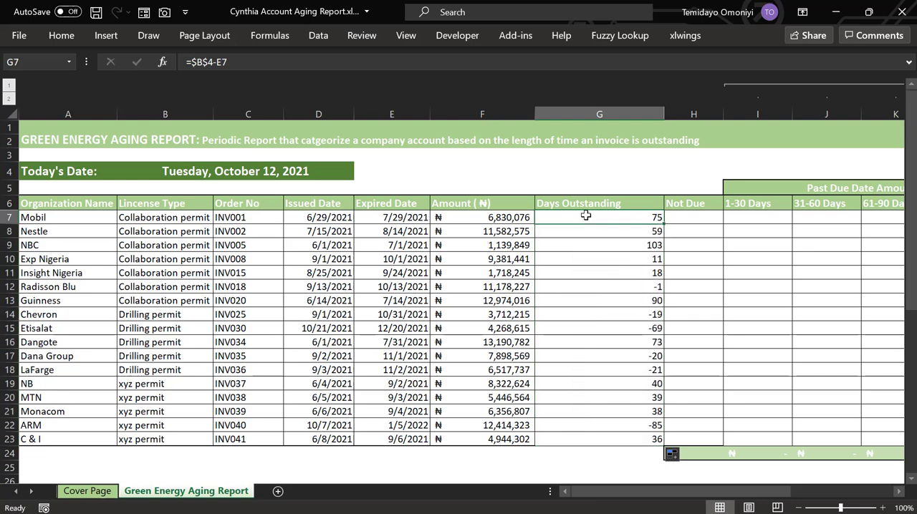
{"action": "left_click", "coordinate": [192, 61]}
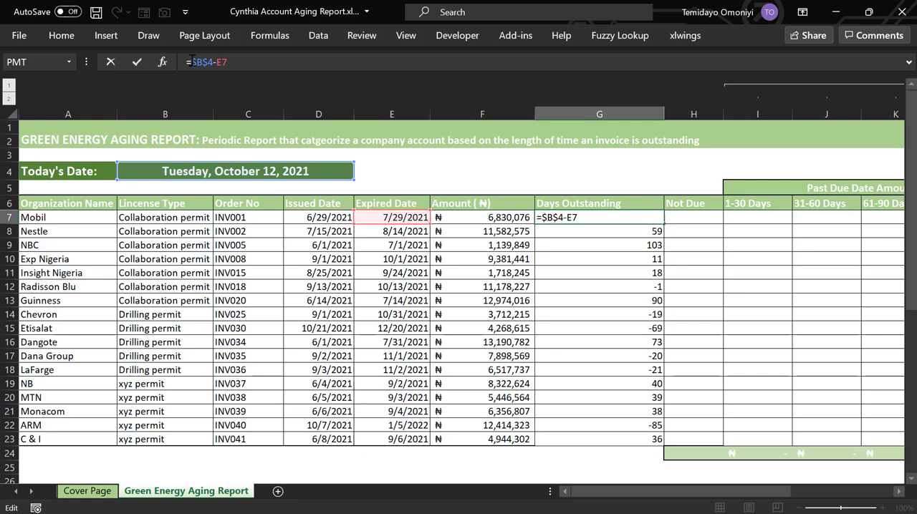
{"action": "type", "text": "IF("}
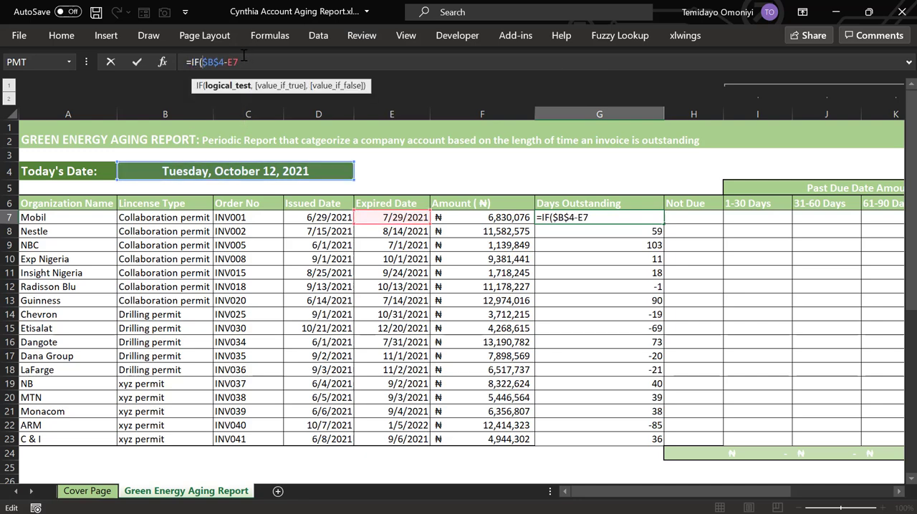
{"action": "left_click", "coordinate": [244, 55]}
{"action": "type", "text": "<1,"}
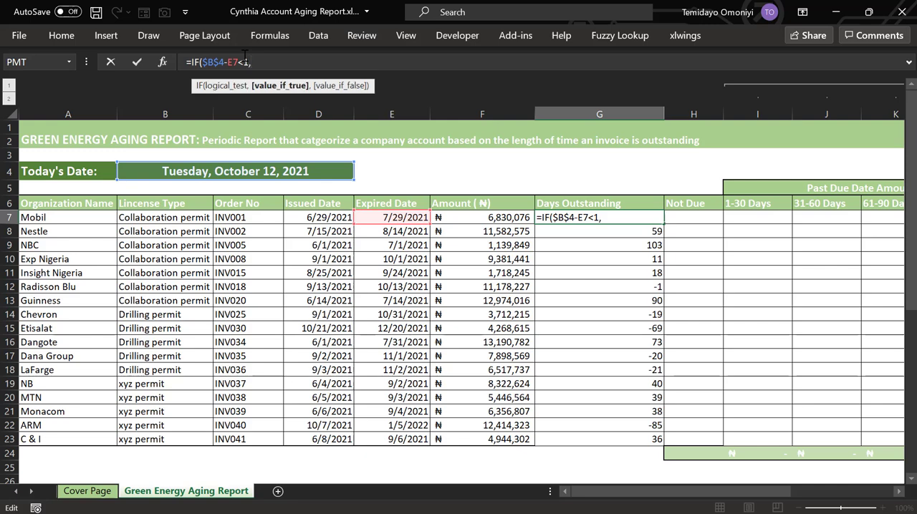
{"action": "type", "text": "0,"}
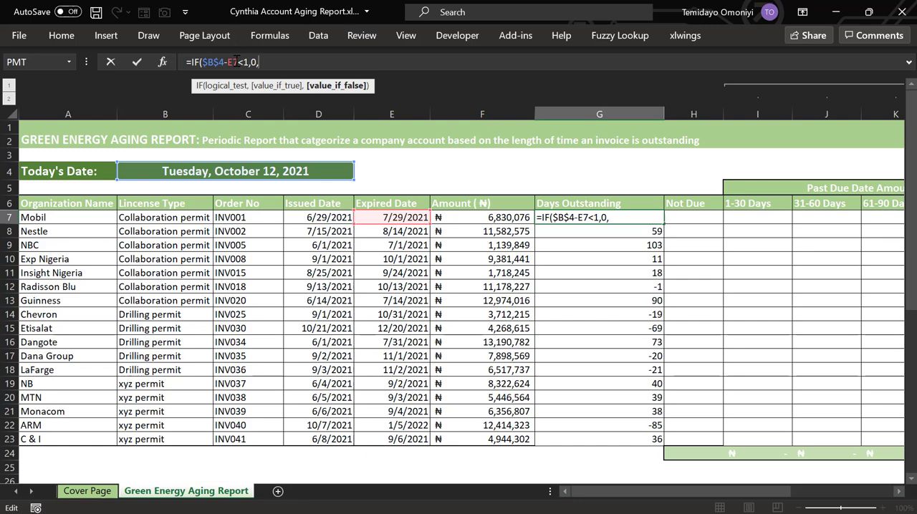
{"action": "left_click", "coordinate": [202, 62]}
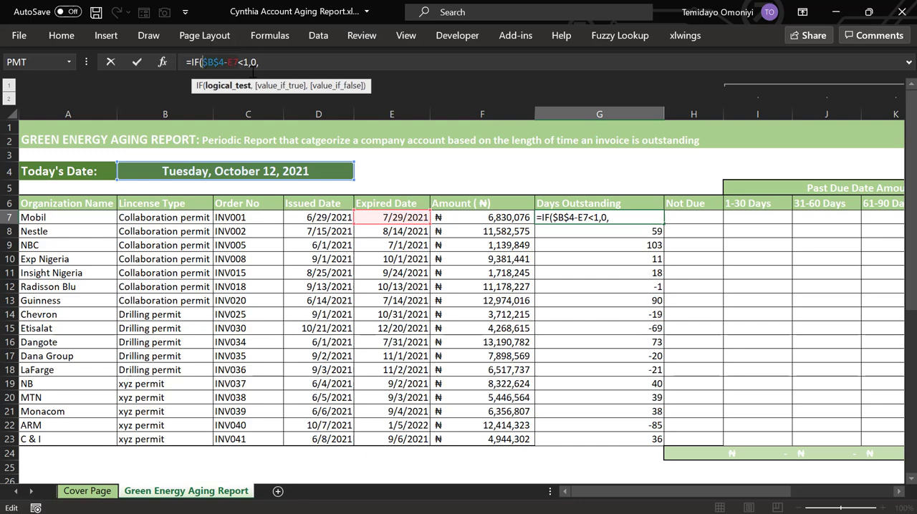
{"action": "left_click", "coordinate": [283, 60]}
{"action": "type", "text": "$B$4-E7"}
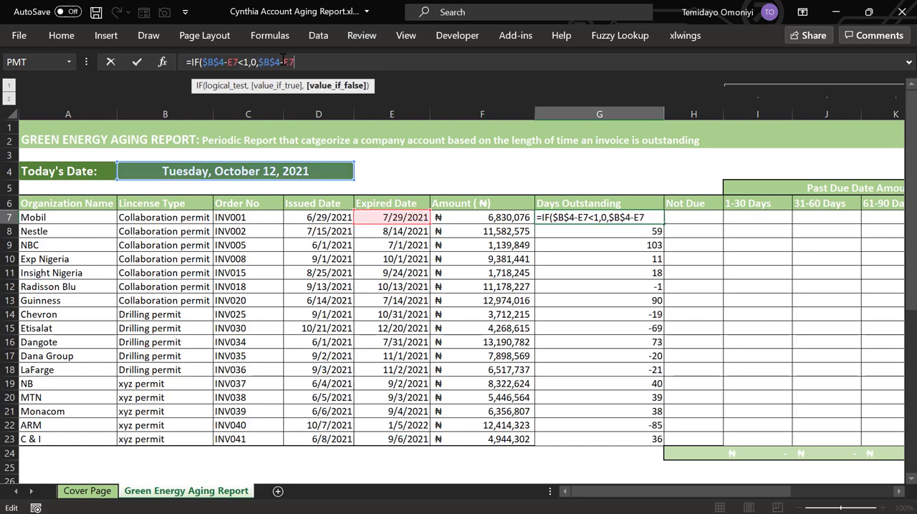
{"action": "key", "text": "Return"}
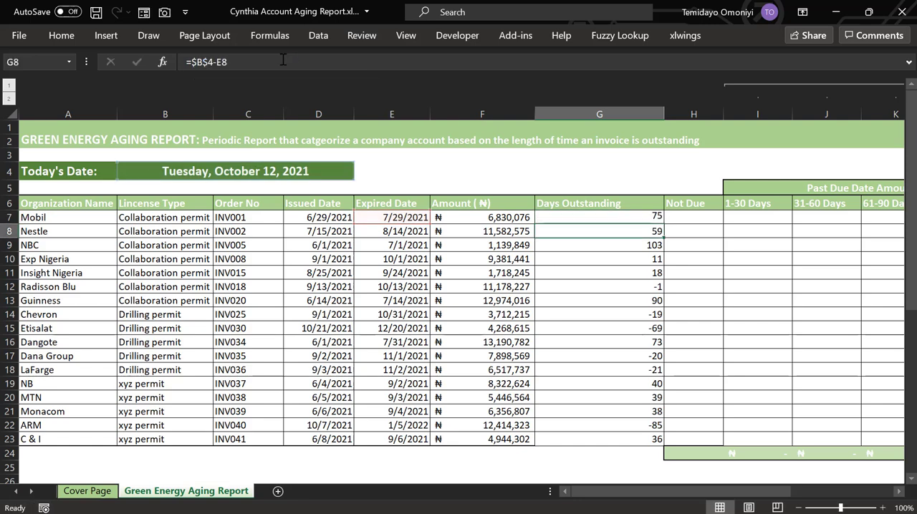
{"action": "left_click", "coordinate": [624, 217]}
{"action": "double_click", "coordinate": [663, 223]}
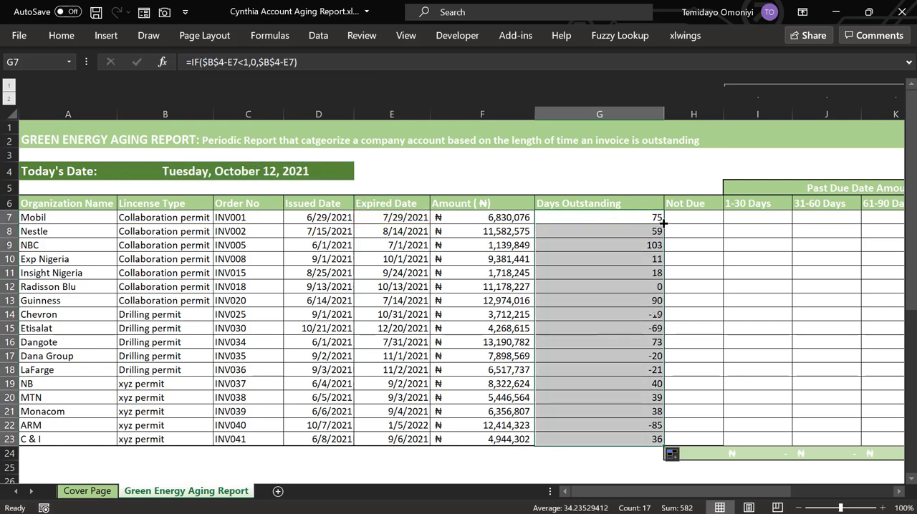
Enter =B4-E7 in H7, the first Not Due cell, to subtract the expired date from today's date
{"action": "left_click", "coordinate": [684, 222]}
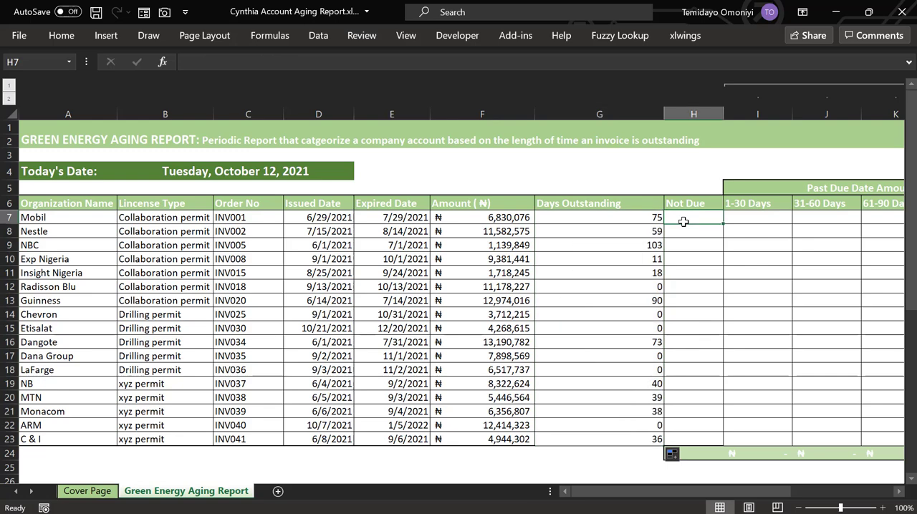
{"action": "type", "text": "="}
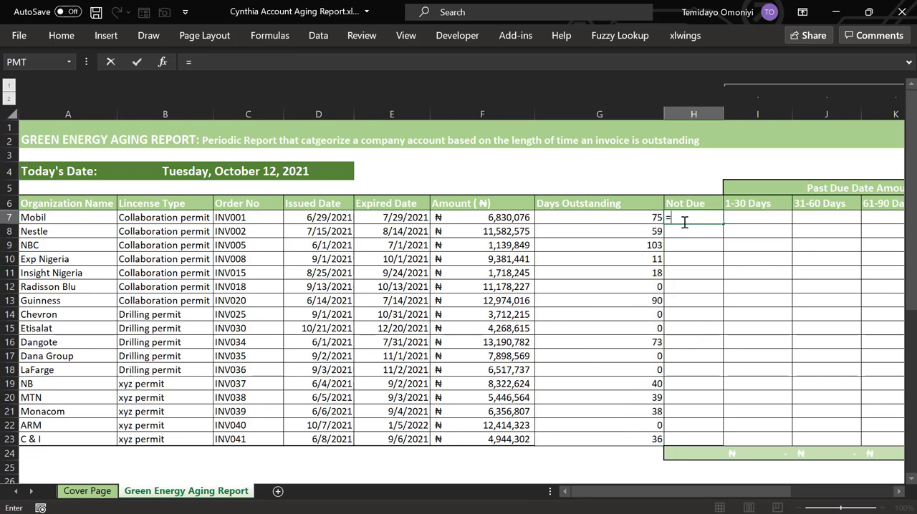
{"action": "key", "text": "F2"}
{"action": "left_click", "coordinate": [215, 173]}
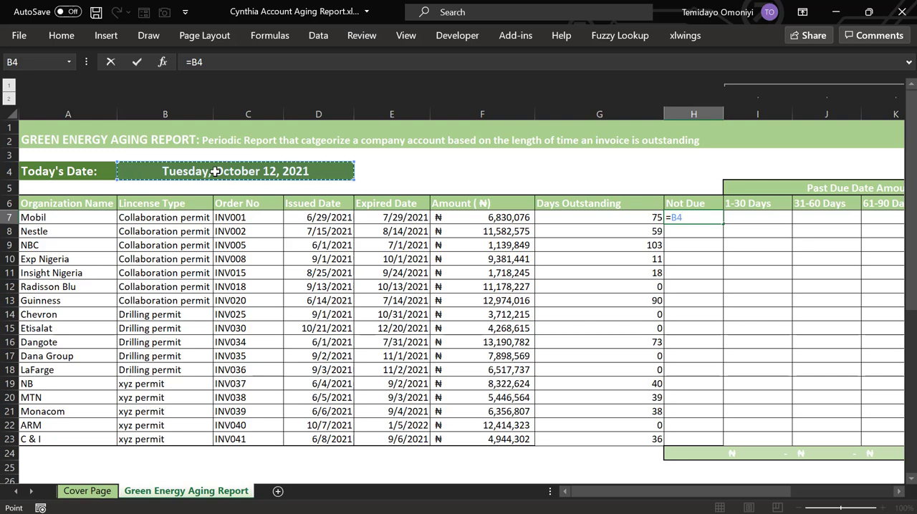
{"action": "type", "text": "-"}
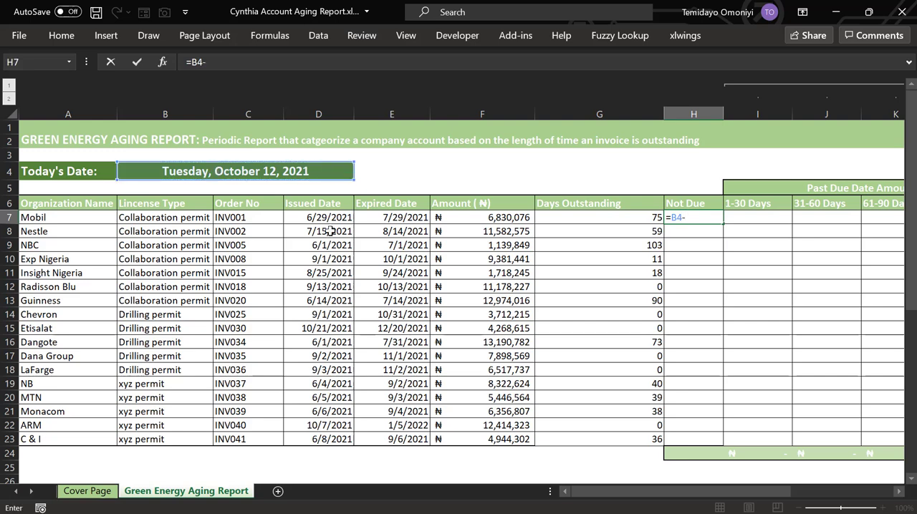
{"action": "left_click", "coordinate": [384, 218]}
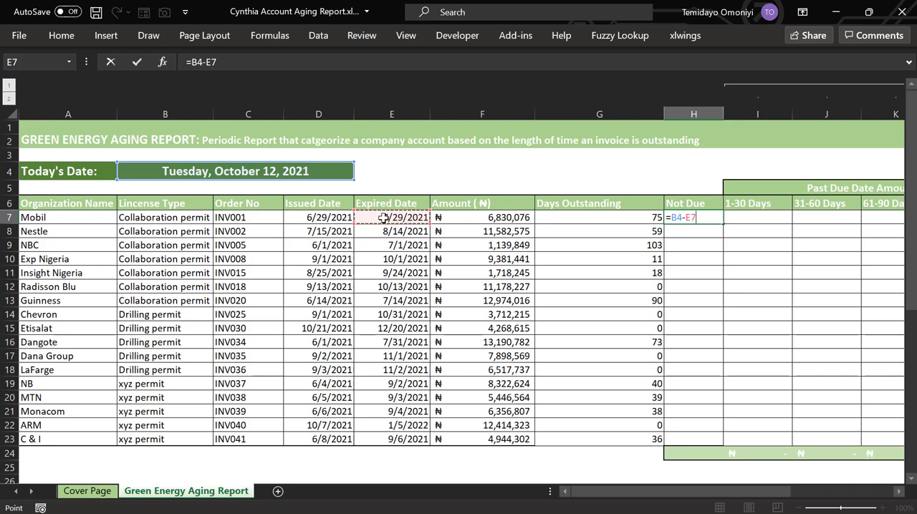
{"action": "key", "text": "Return"}
Make the B4 reference in the H7 formula absolute, giving =$B$4-E7, and fill it down the Not Due column to row 23
{"action": "left_click", "coordinate": [693, 220]}
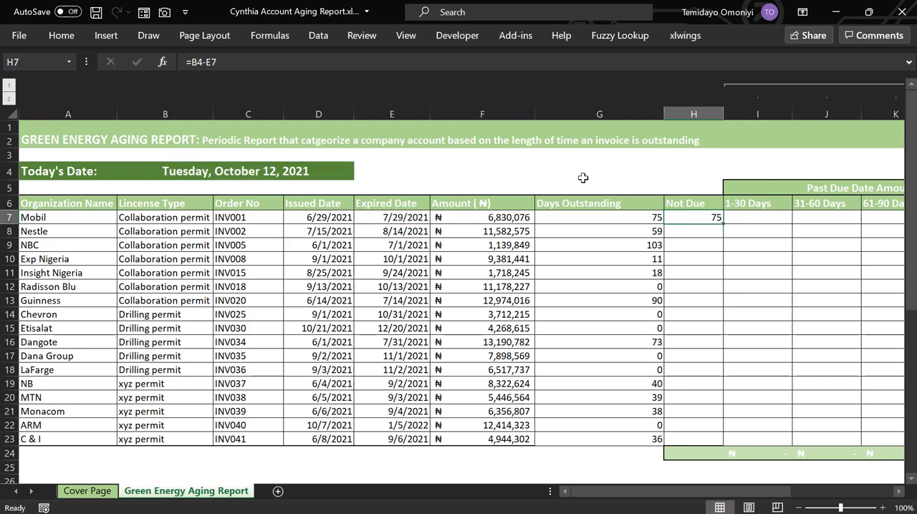
{"action": "left_click", "coordinate": [193, 62]}
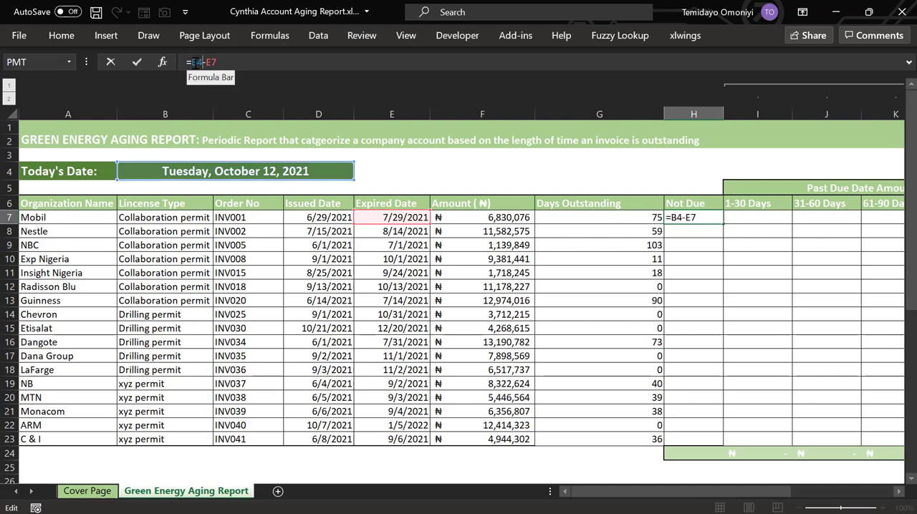
{"action": "key", "text": "F4"}
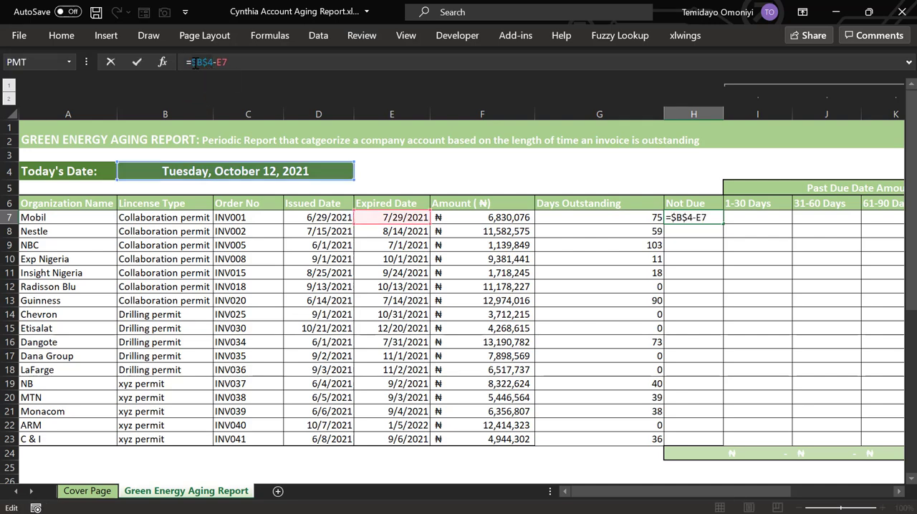
{"action": "key", "text": "Return"}
{"action": "left_click", "coordinate": [689, 219]}
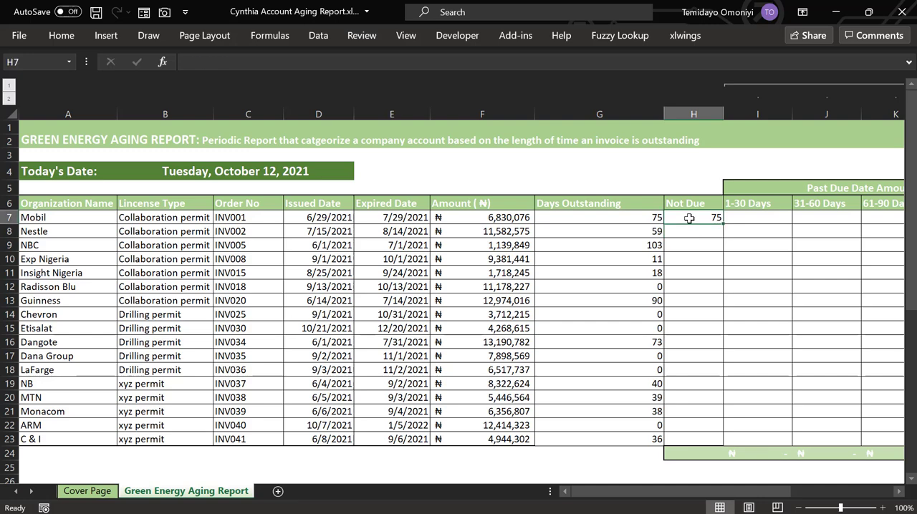
{"action": "double_click", "coordinate": [723, 224]}
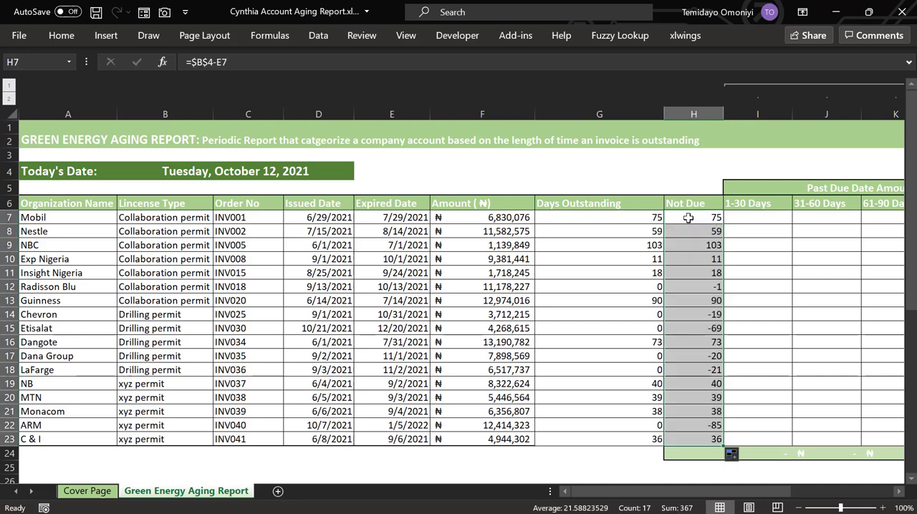
Change the formula in H7, the first Not Due cell, to =IF($B$4-E7<1,$B$4-E7,0)
{"action": "left_click", "coordinate": [688, 217]}
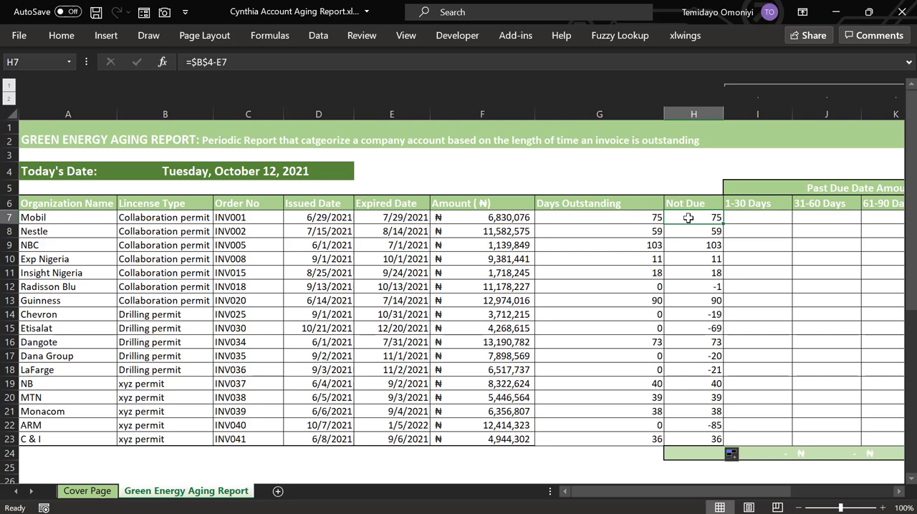
{"action": "left_click", "coordinate": [193, 62]}
{"action": "type", "text": "f"}
{"action": "key", "text": "Tab"}
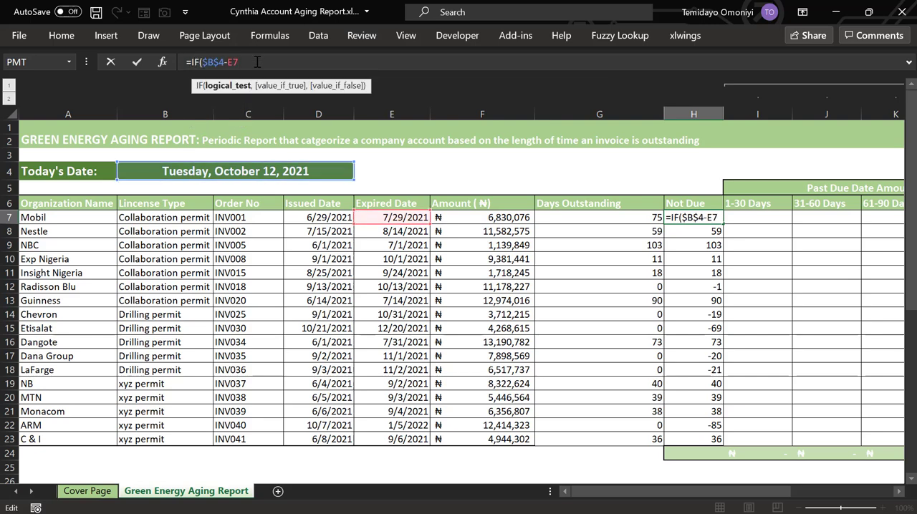
{"action": "type", "text": "<1,"}
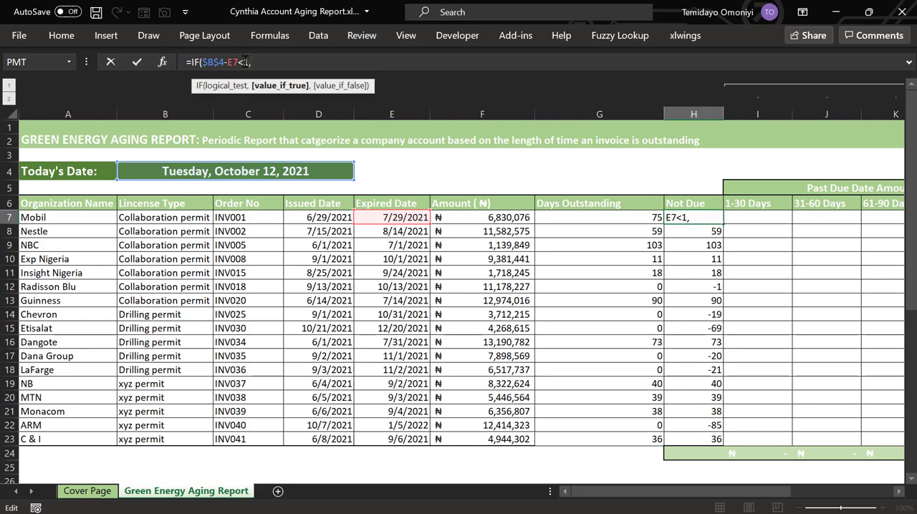
{"action": "left_click", "coordinate": [204, 62]}
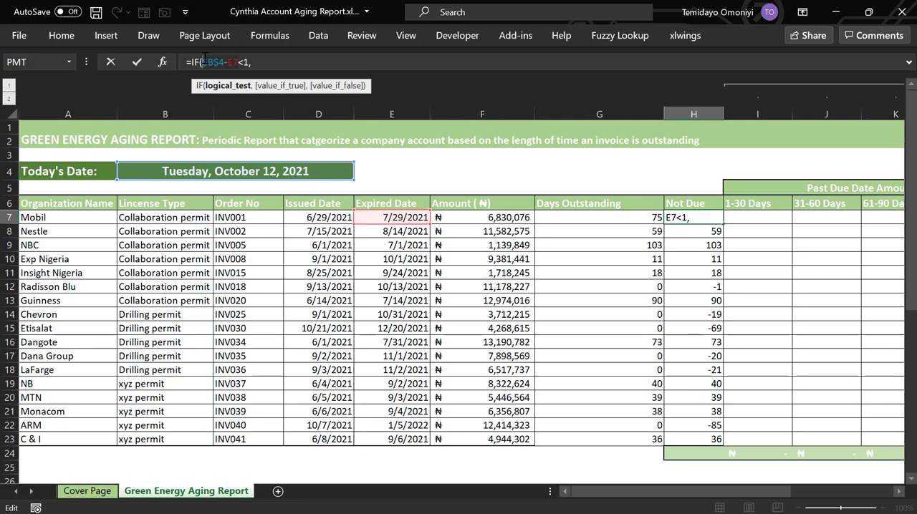
{"action": "left_click", "coordinate": [272, 62]}
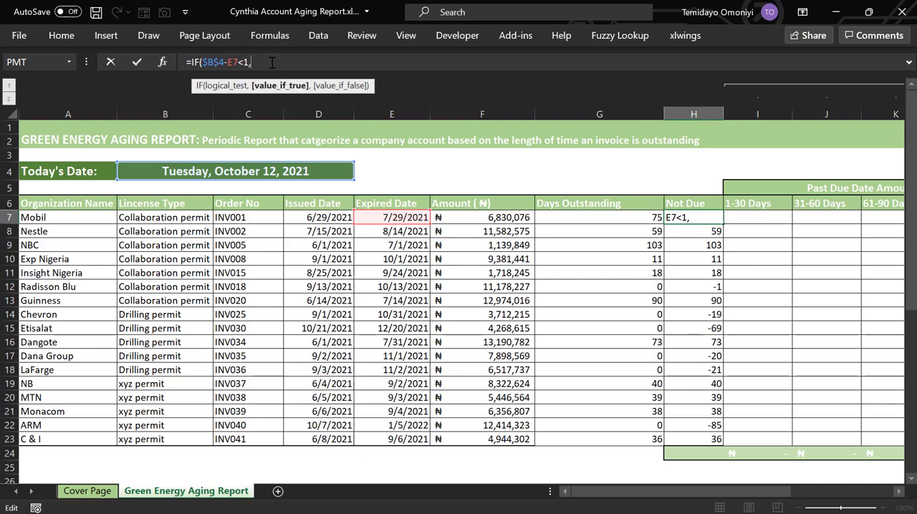
{"action": "key", "text": "ctrl+v"}
{"action": "type", "text": ","}
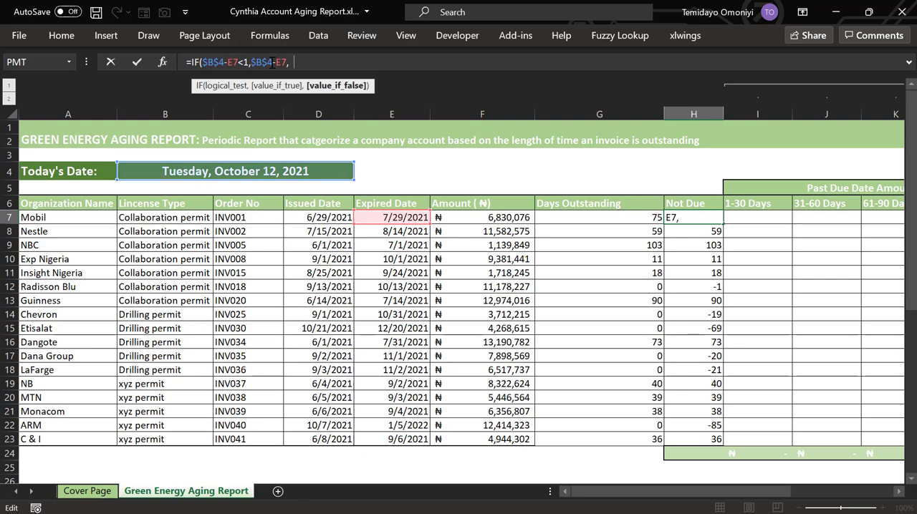
{"action": "type", "text": "0)"}
{"action": "key", "text": "Return"}
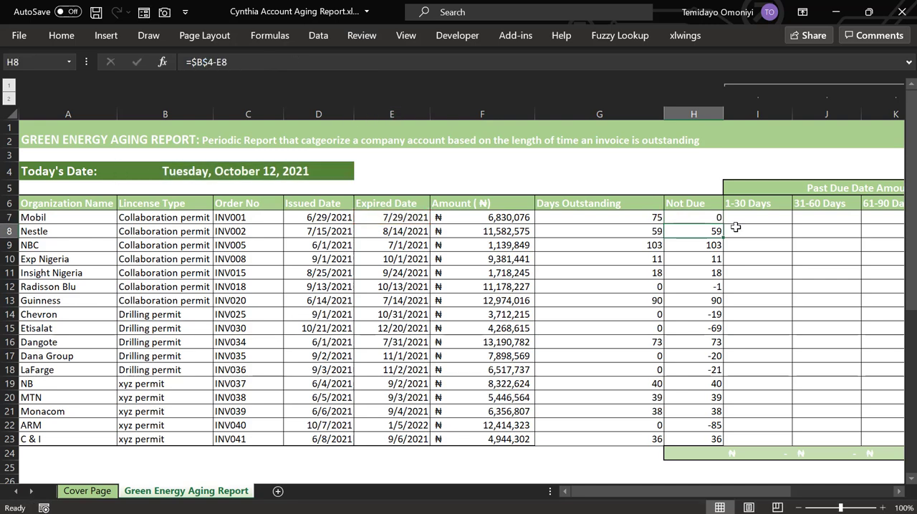
Fill the H7 formula down the Not Due column to row 23 and check several of the filled cells
{"action": "left_click", "coordinate": [708, 217]}
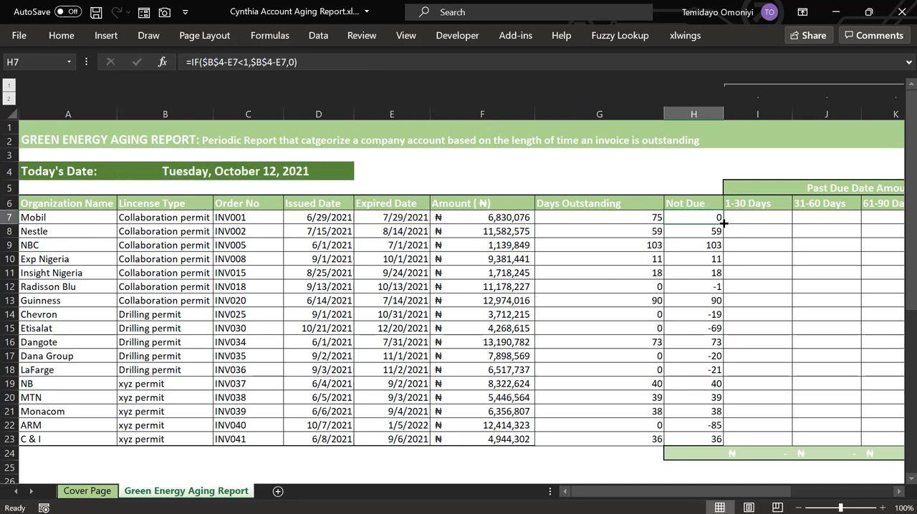
{"action": "double_click", "coordinate": [723, 223]}
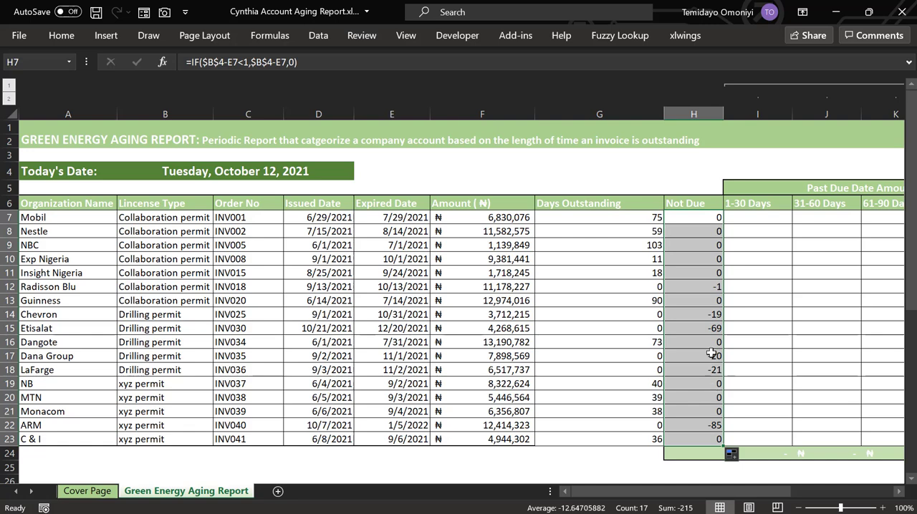
{"action": "left_click", "coordinate": [709, 286]}
{"action": "left_click", "coordinate": [707, 302]}
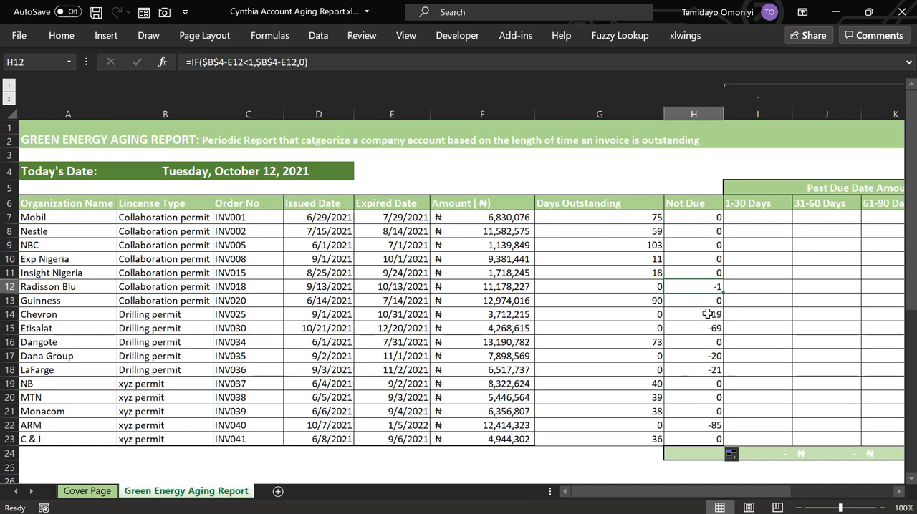
{"action": "left_click", "coordinate": [708, 315]}
{"action": "left_click", "coordinate": [705, 331]}
{"action": "left_click", "coordinate": [702, 372]}
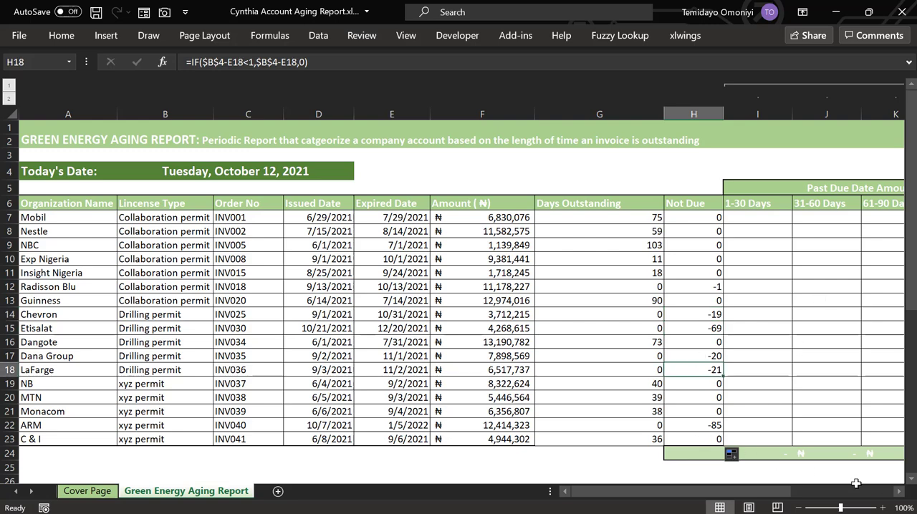
Begin an IF formula in I7, the first 1-30 Days cell, with the condition AND(G7>=1,G7<=30) on the days outstanding
{"action": "left_click", "coordinate": [899, 499]}
{"action": "left_click", "coordinate": [898, 499]}
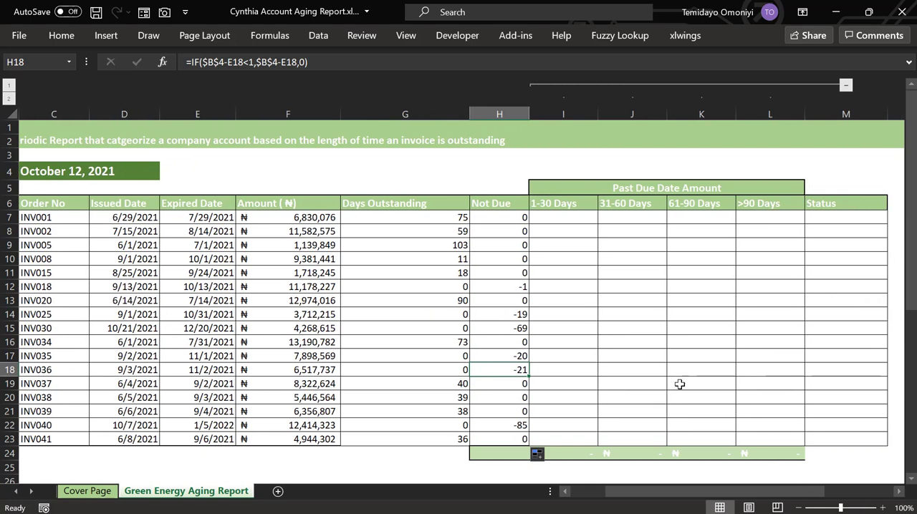
{"action": "left_click", "coordinate": [546, 215]}
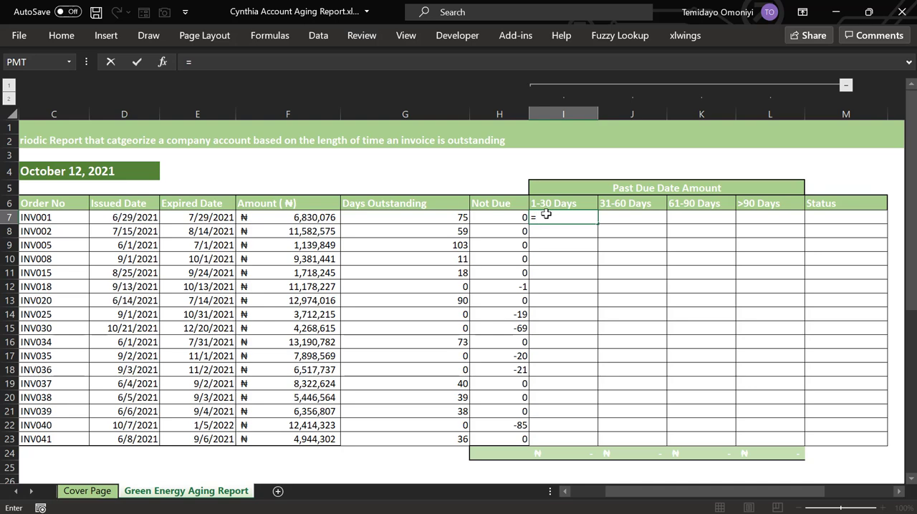
{"action": "type", "text": "=if"}
{"action": "key", "text": "Tab"}
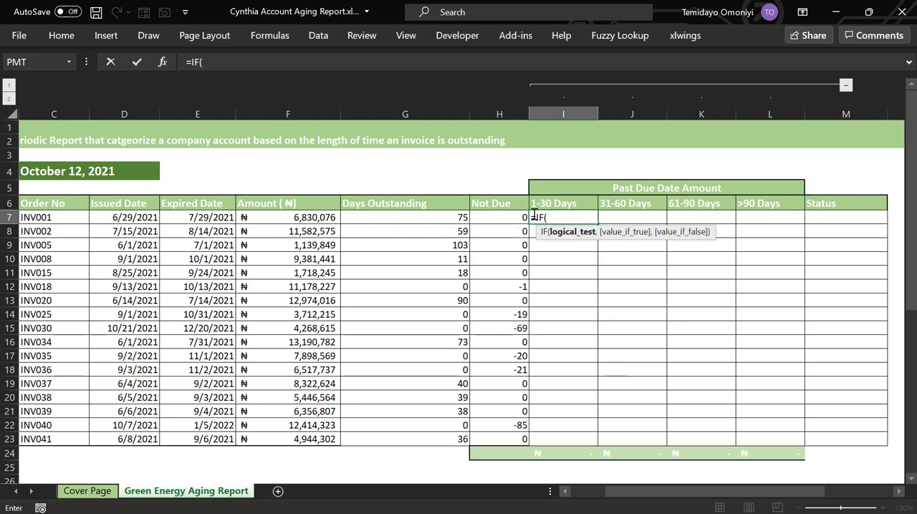
{"action": "type", "text": "and"}
{"action": "key", "text": "Tab"}
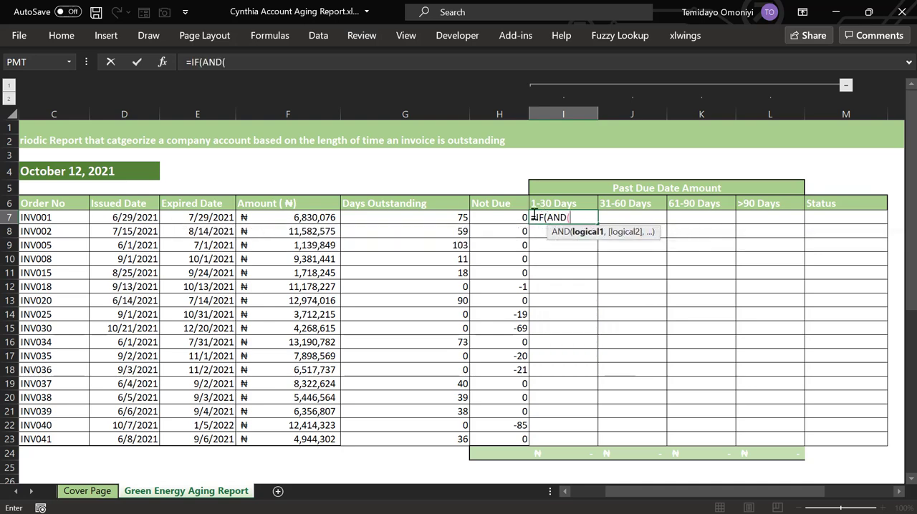
{"action": "left_click", "coordinate": [418, 217]}
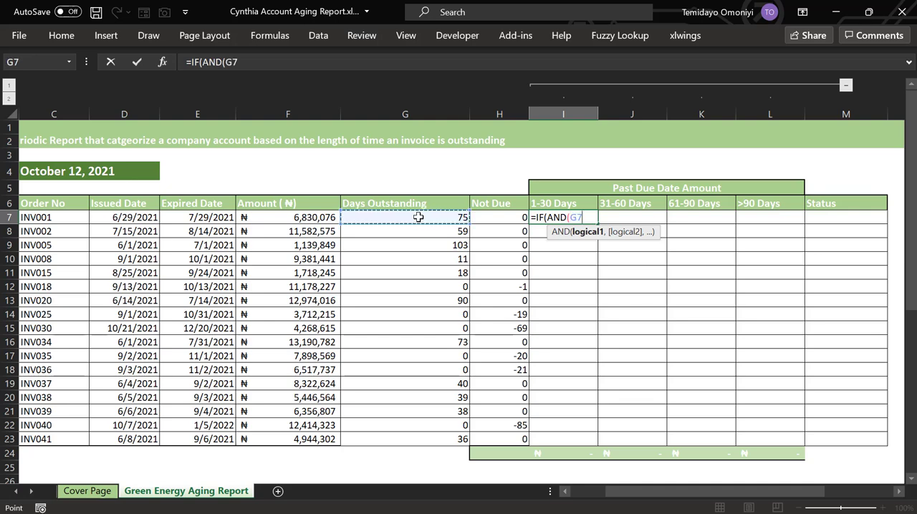
{"action": "type", "text": ">"}
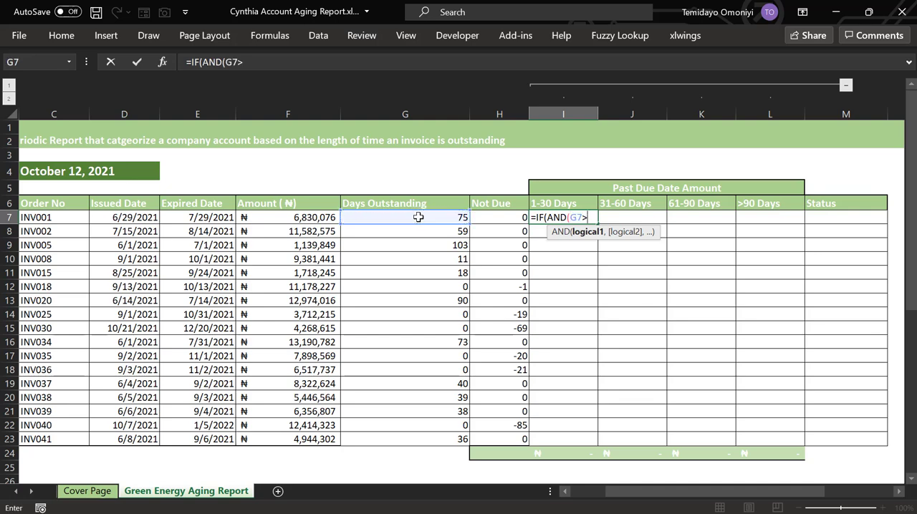
{"action": "type", "text": "=1,"}
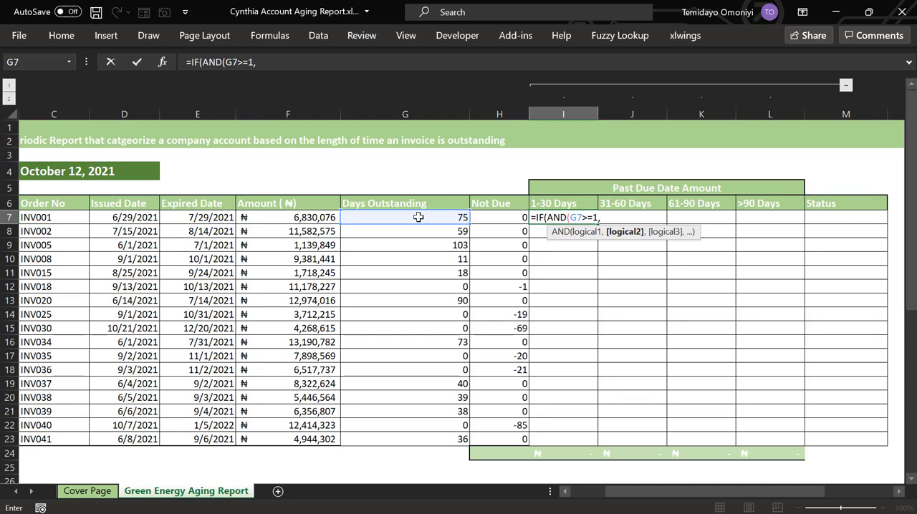
{"action": "left_click", "coordinate": [419, 217]}
{"action": "type", "text": "<=30"}
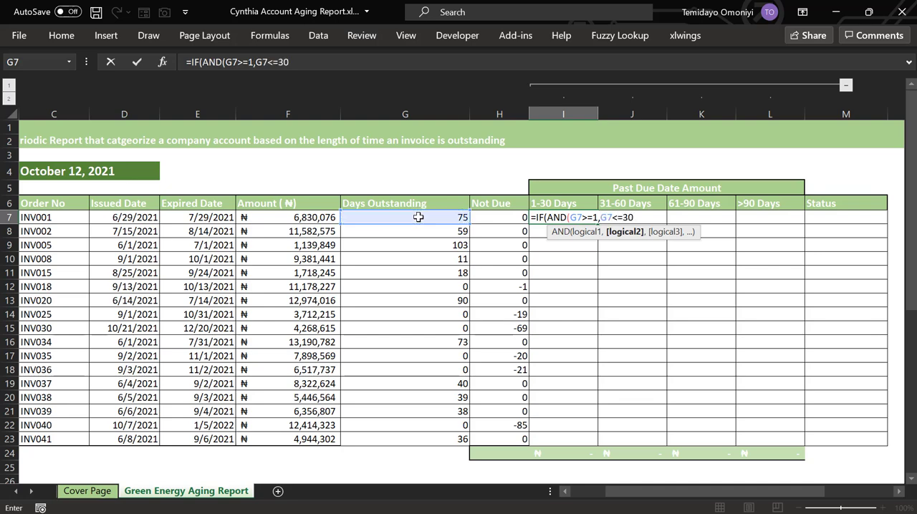
{"action": "type", "text": "),"}
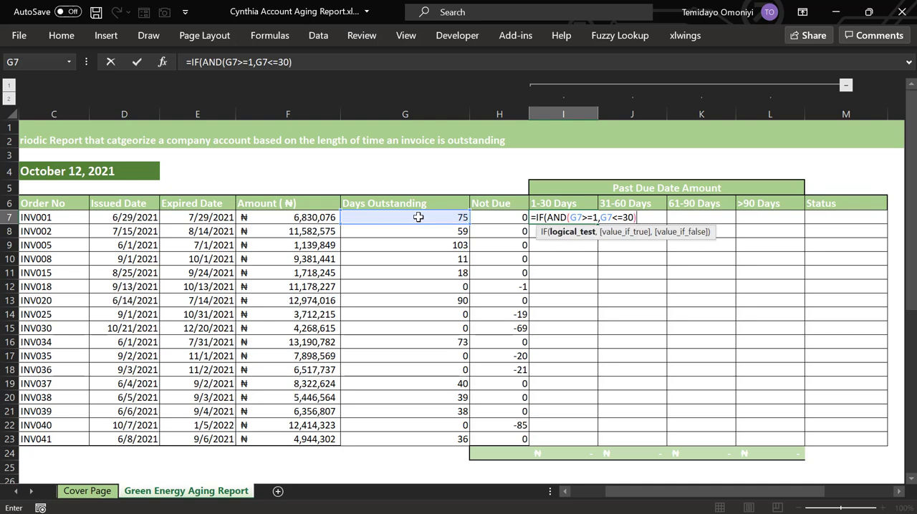
Complete the I7 formula to return F7 if true and "" otherwise, and fill it down the 1-30 Days column to row 23
{"action": "left_click", "coordinate": [278, 217]}
{"action": "type", "text": ","}
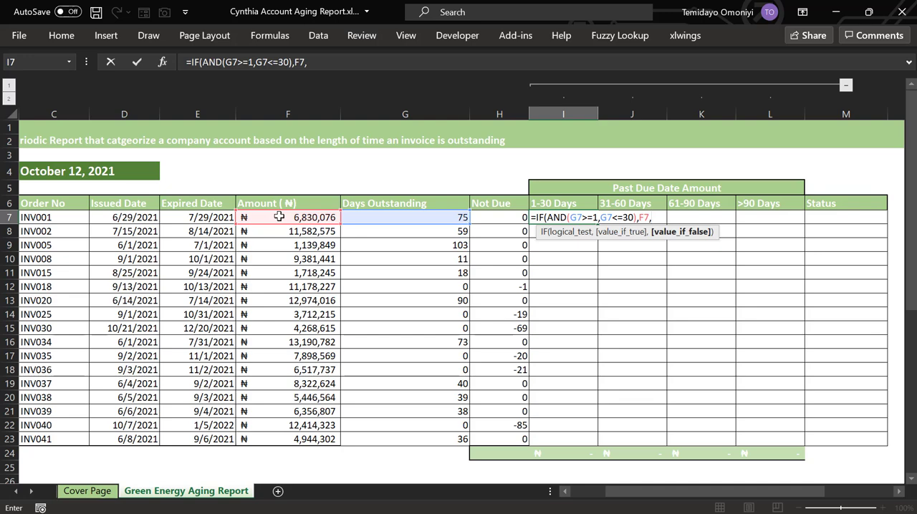
{"action": "type", "text": "\"\")"}
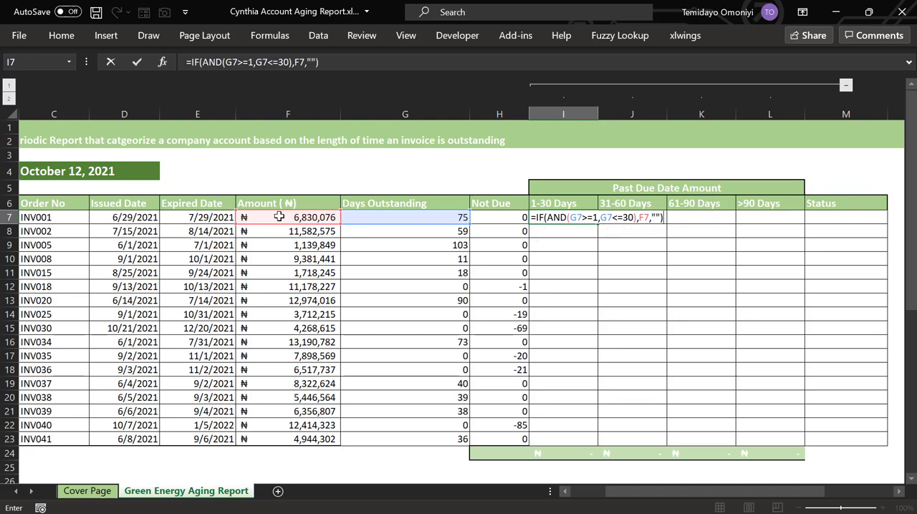
{"action": "key", "text": "Return"}
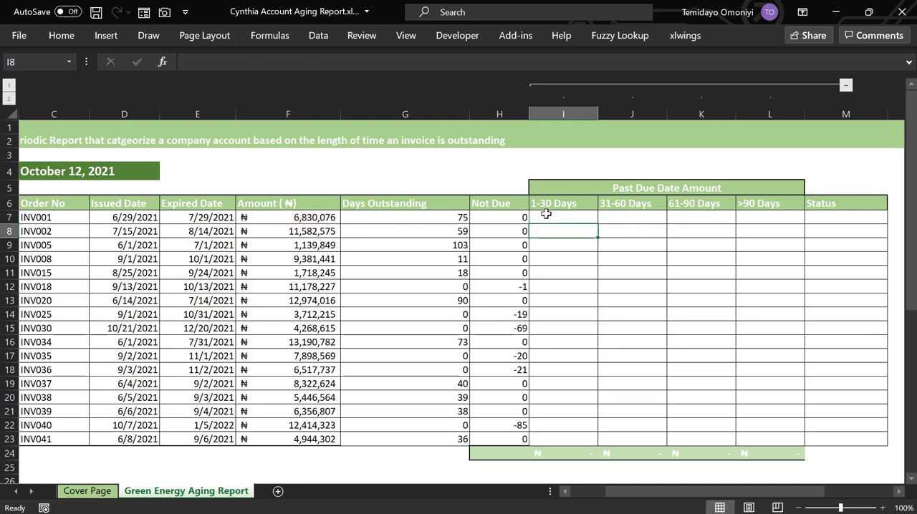
{"action": "left_click", "coordinate": [546, 214]}
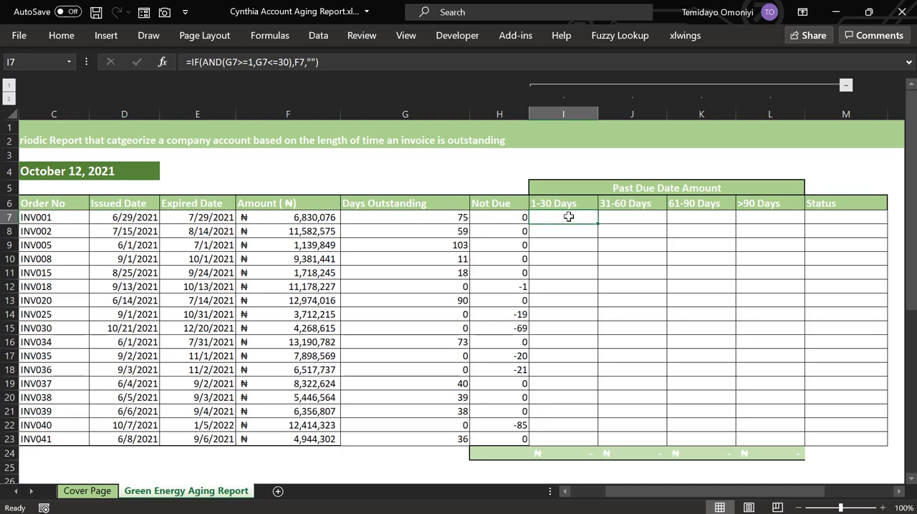
{"action": "double_click", "coordinate": [598, 222]}
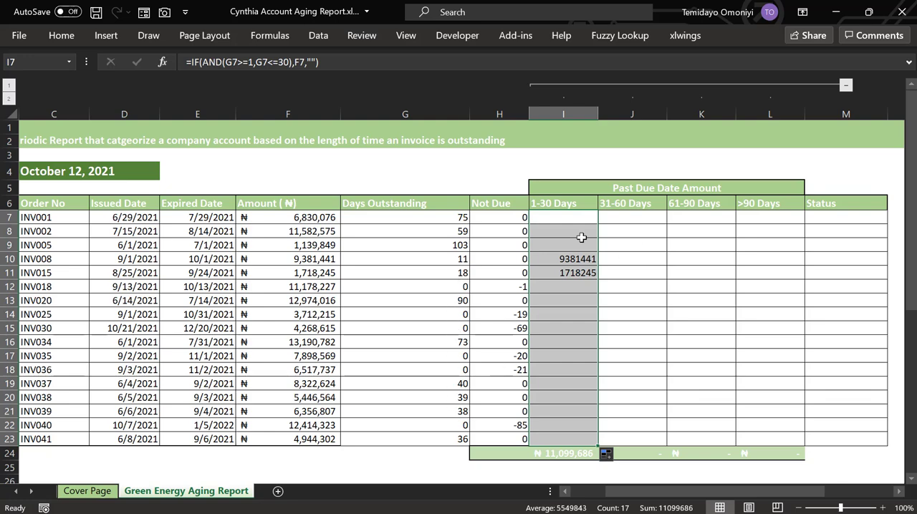
Format I7:I24 in the 1-30 Days column as Accounting with the ₦ Edo symbol and zero decimal places
{"action": "key", "text": "shift+Down"}
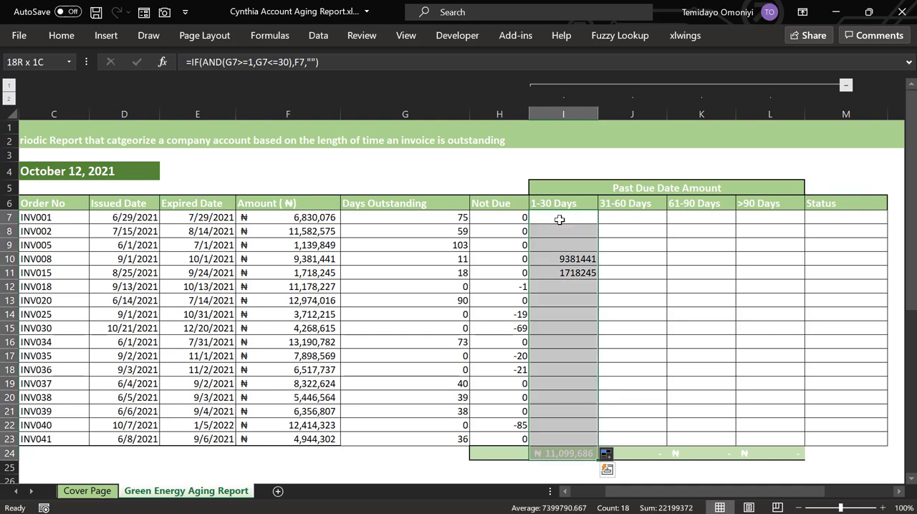
{"action": "left_click", "coordinate": [51, 36]}
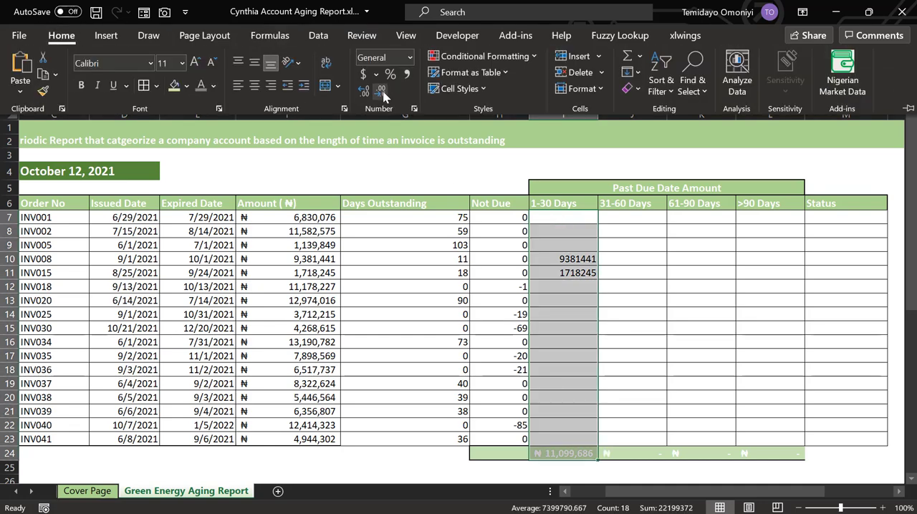
{"action": "left_click", "coordinate": [376, 76]}
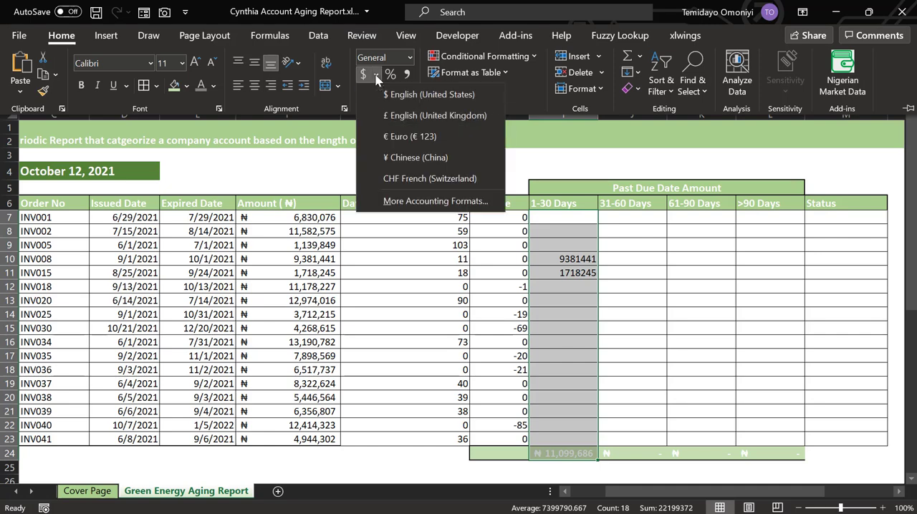
{"action": "left_click", "coordinate": [406, 201]}
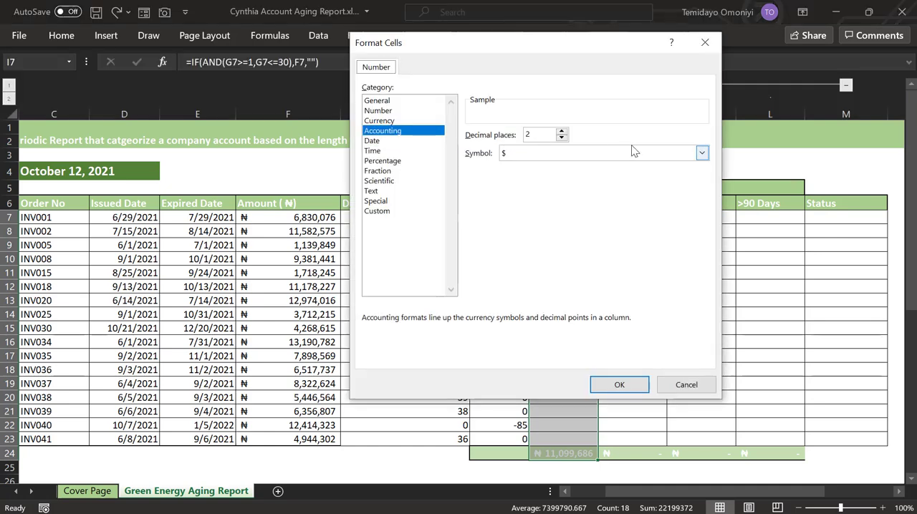
{"action": "left_click", "coordinate": [700, 153]}
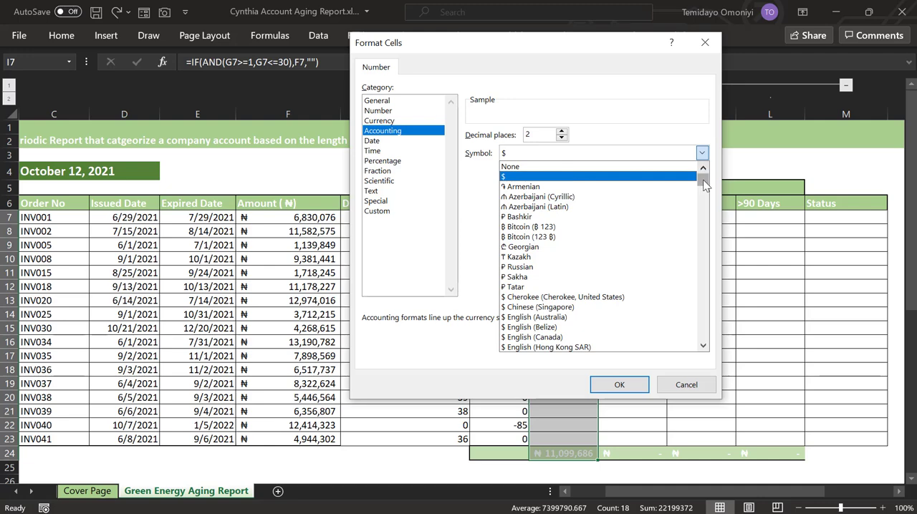
{"action": "left_click_drag", "start_coordinate": [702, 172], "coordinate": [702, 197]}
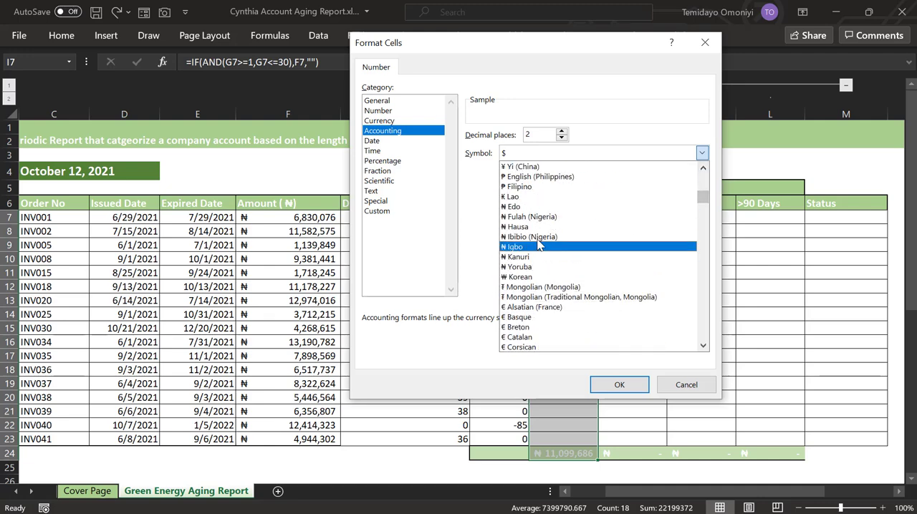
{"action": "left_click", "coordinate": [530, 207]}
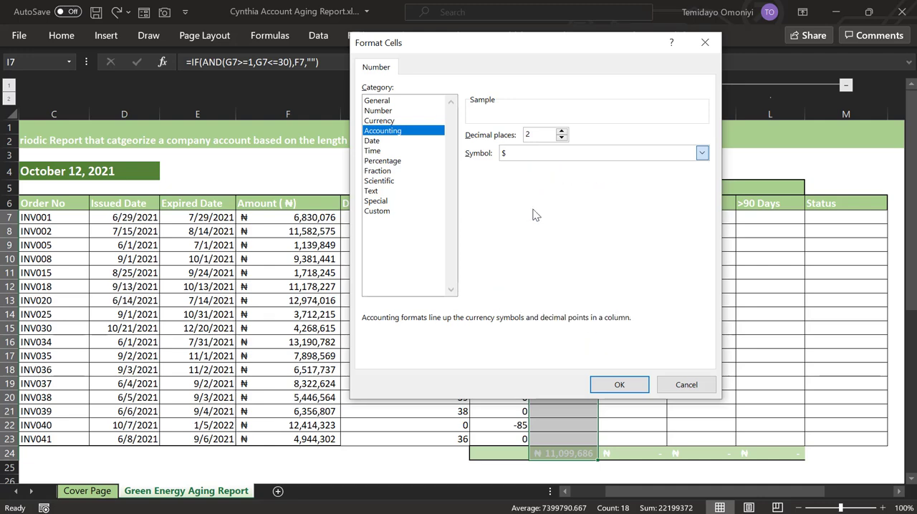
{"action": "left_click", "coordinate": [561, 138]}
{"action": "left_click", "coordinate": [561, 138]}
{"action": "left_click", "coordinate": [619, 385]}
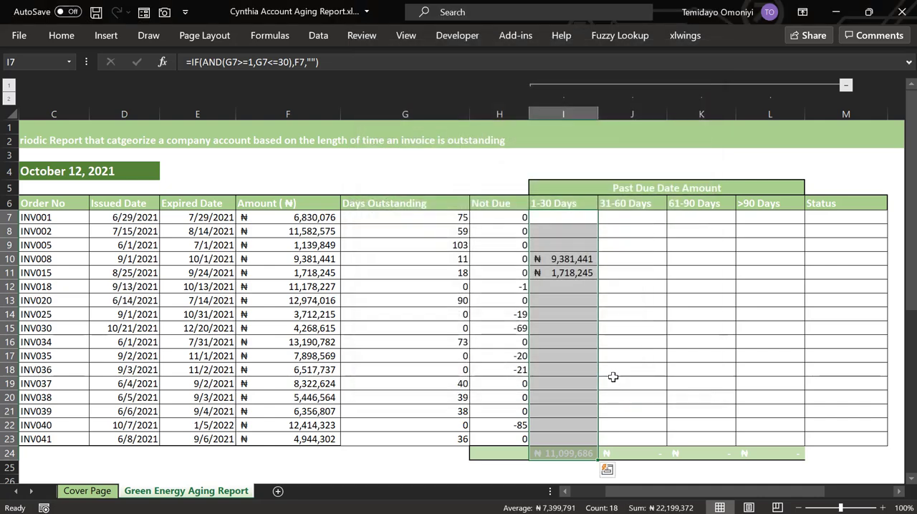
Begin an IF formula in J7, the first 31-60 Days cell, with the condition AND(G7>=31,G7<=60) on the days outstanding
{"action": "left_click", "coordinate": [628, 219]}
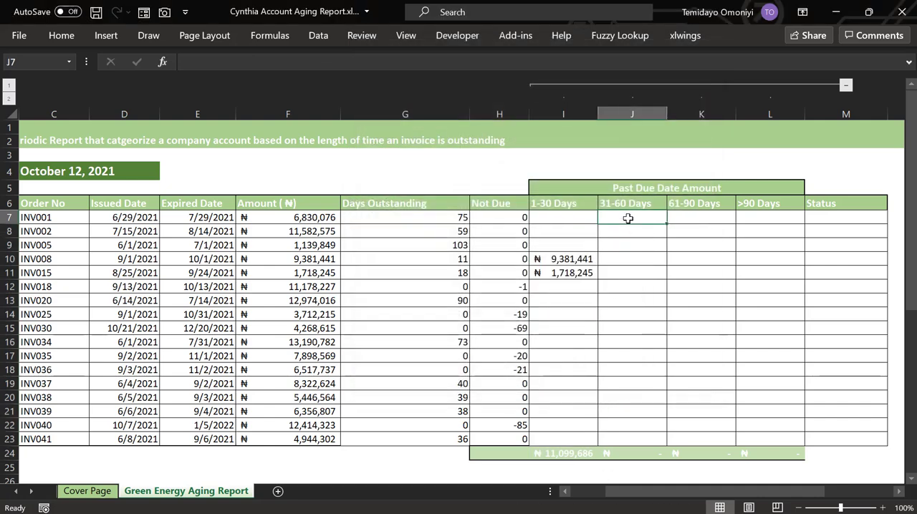
{"action": "type", "text": "=if"}
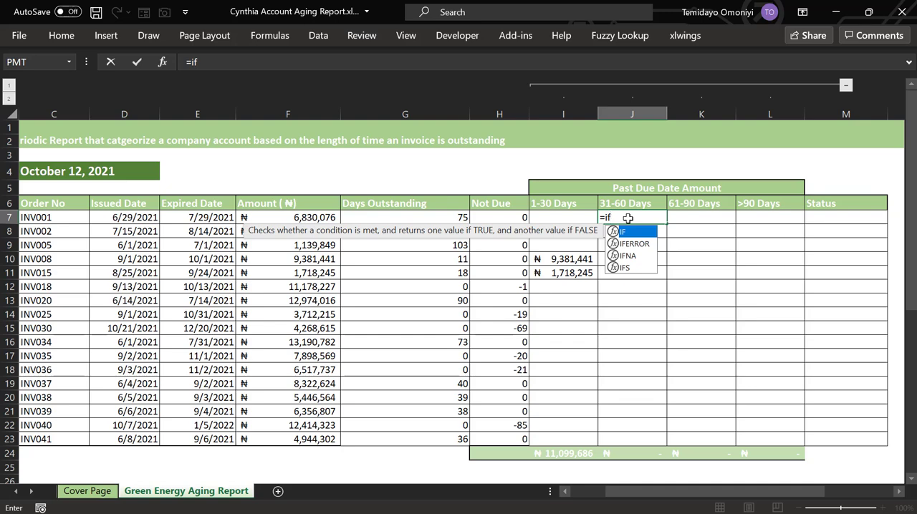
{"action": "type", "text": "(and("}
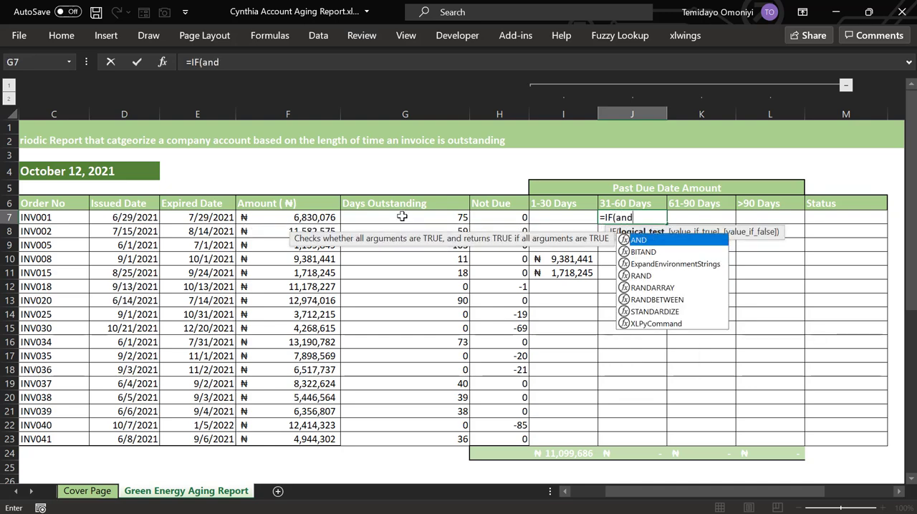
{"action": "left_click", "coordinate": [397, 217]}
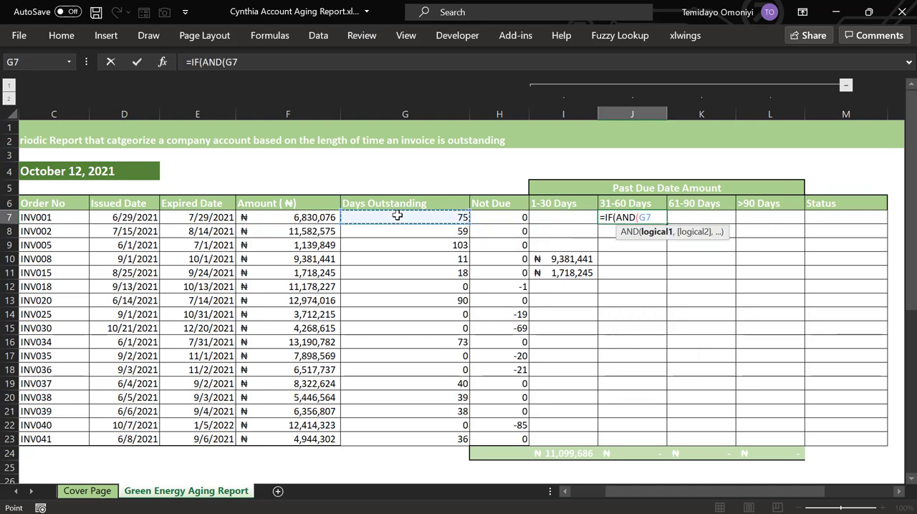
{"action": "type", "text": ">"}
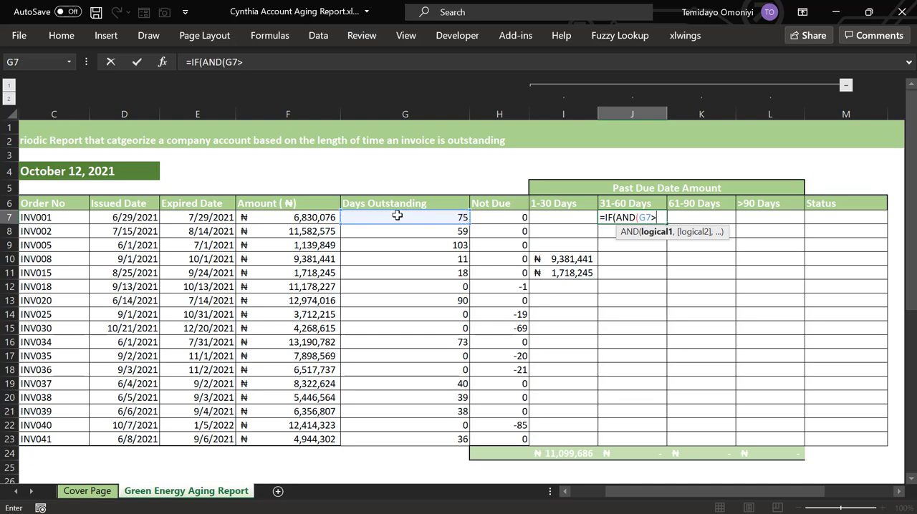
{"action": "type", "text": "=31,"}
{"action": "left_click", "coordinate": [397, 216]}
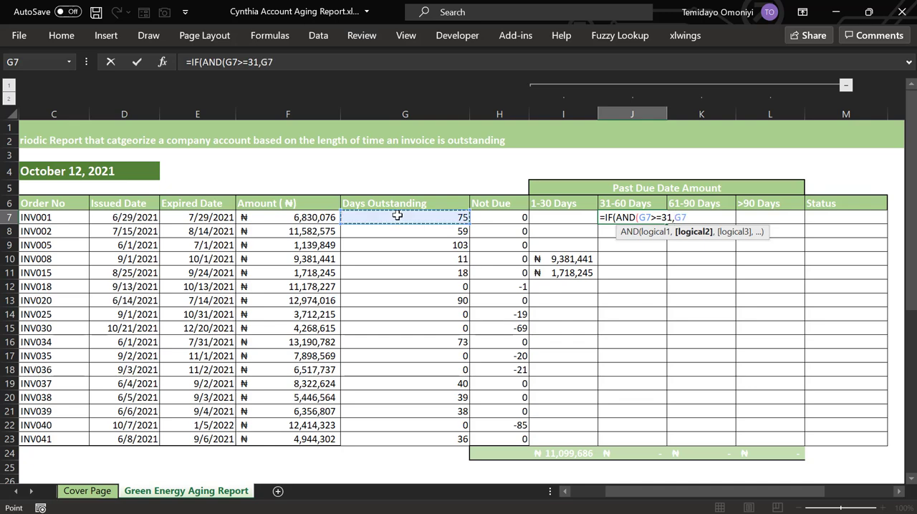
{"action": "type", "text": "<"}
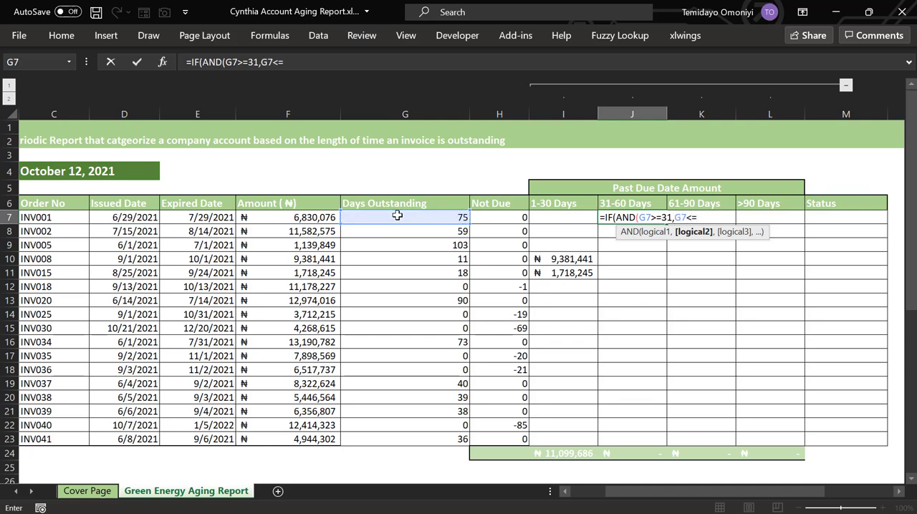
{"action": "type", "text": "=60),"}
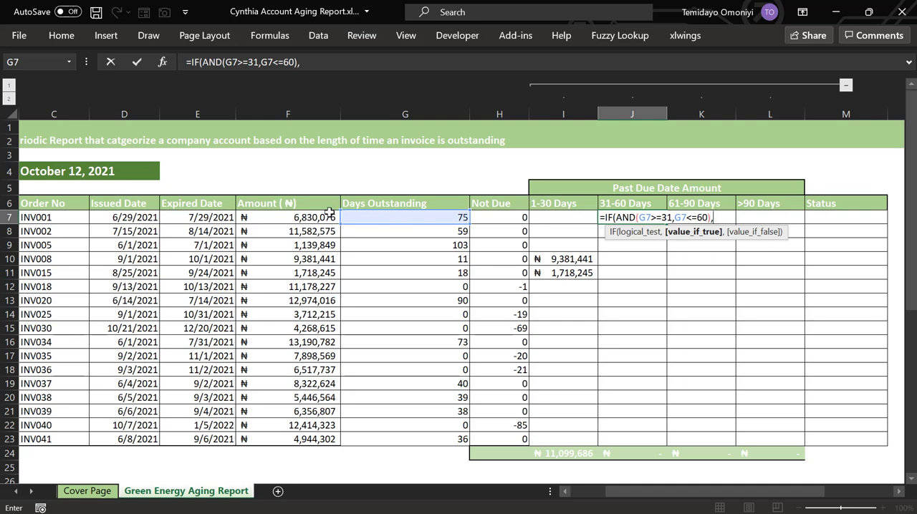
Complete the J7 formula to return F7 if true and "" otherwise, and fill it down the 31-60 Days column to row 23
{"action": "left_click", "coordinate": [303, 216]}
{"action": "type", "text": ","}
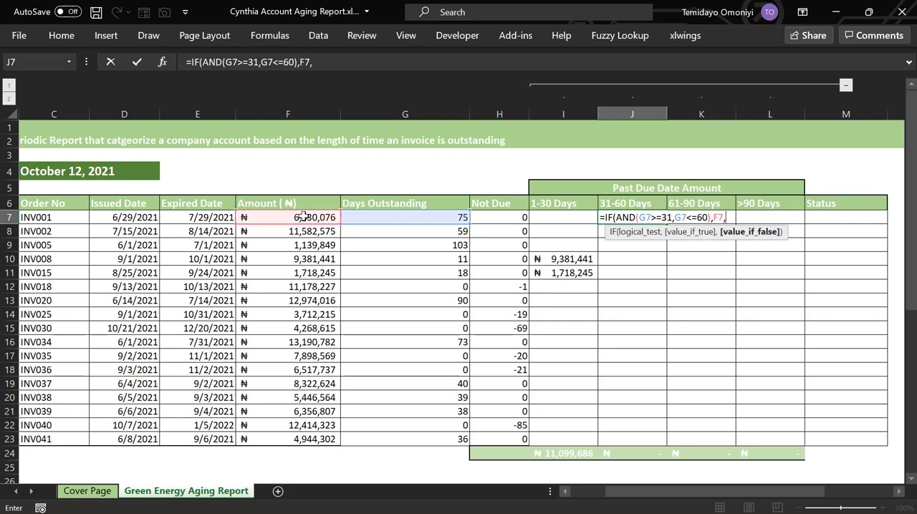
{"action": "type", "text": "\"\")"}
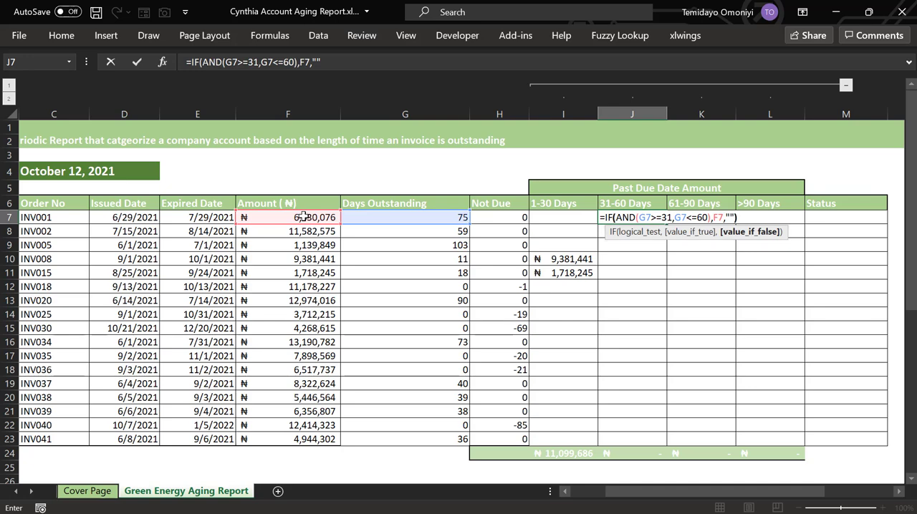
{"action": "key", "text": "Return"}
{"action": "left_click", "coordinate": [624, 215]}
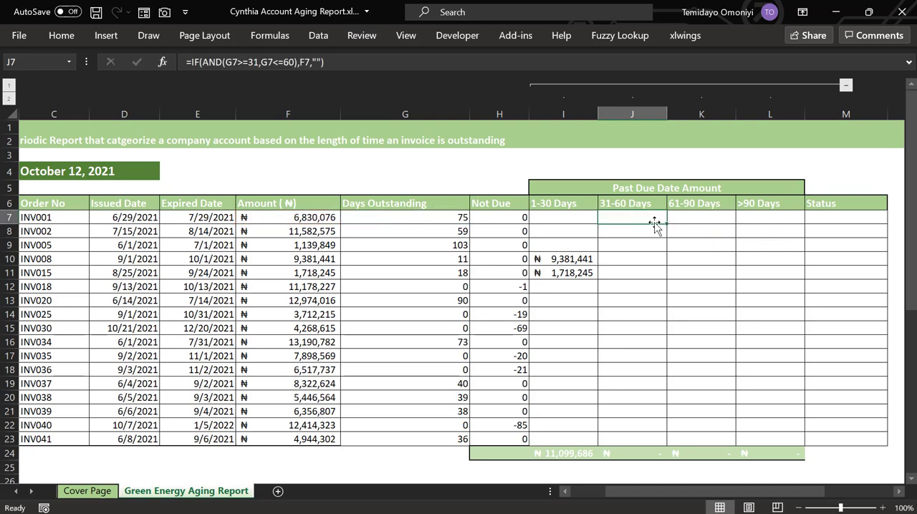
{"action": "double_click", "coordinate": [668, 224]}
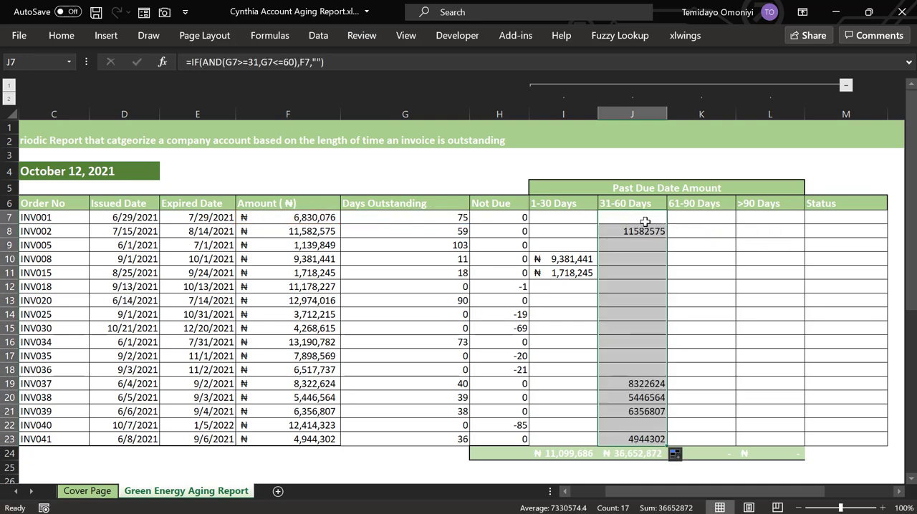
Copy the ₦ accounting format from I10 onto J7:J23 in the 31-60 Days column with Format Painter
{"action": "left_click", "coordinate": [571, 256]}
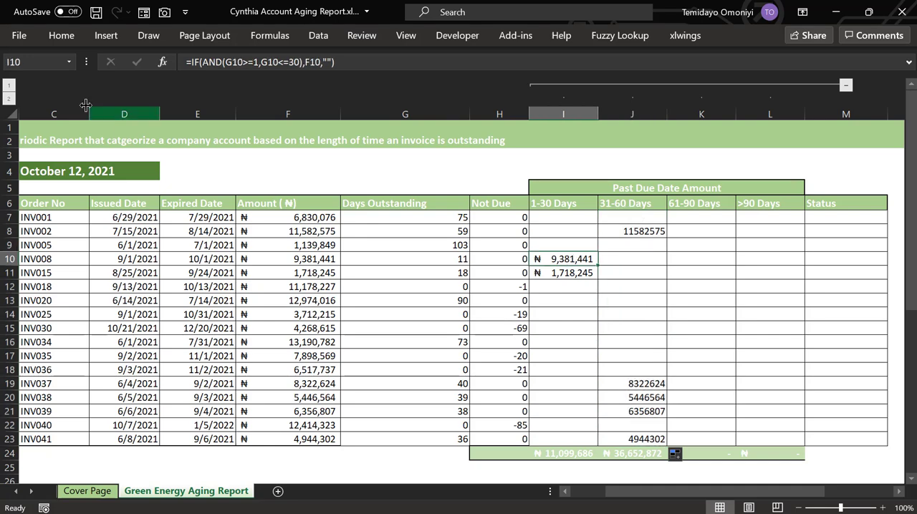
{"action": "left_click", "coordinate": [61, 35]}
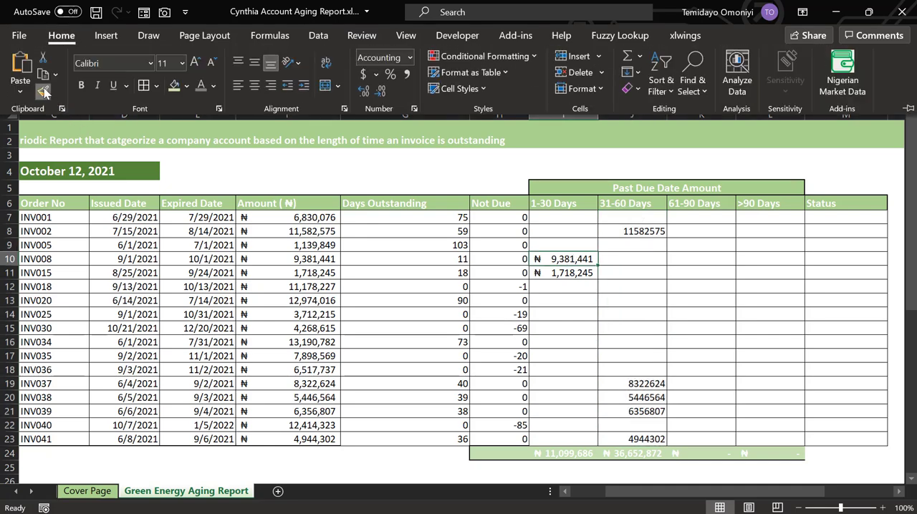
{"action": "left_click", "coordinate": [43, 91]}
{"action": "mouse_move", "coordinate": [614, 209]}
{"action": "left_mouse_down"}
{"action": "mouse_move", "coordinate": [636, 334]}
{"action": "mouse_move", "coordinate": [634, 439]}
{"action": "left_mouse_up"}
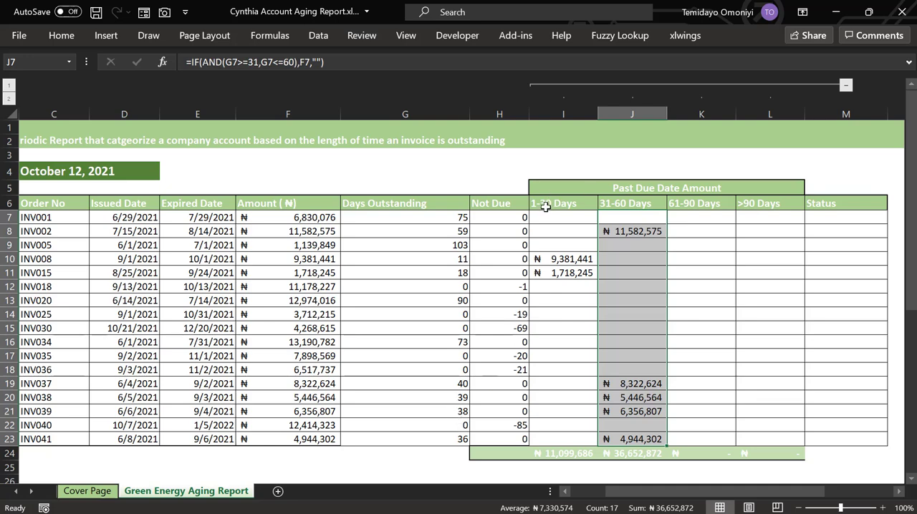
Begin an IF formula in K7, the first 61-90 Days cell, with the condition AND(G7>=61,G7<=90) on the days outstanding
{"action": "left_click", "coordinate": [684, 221]}
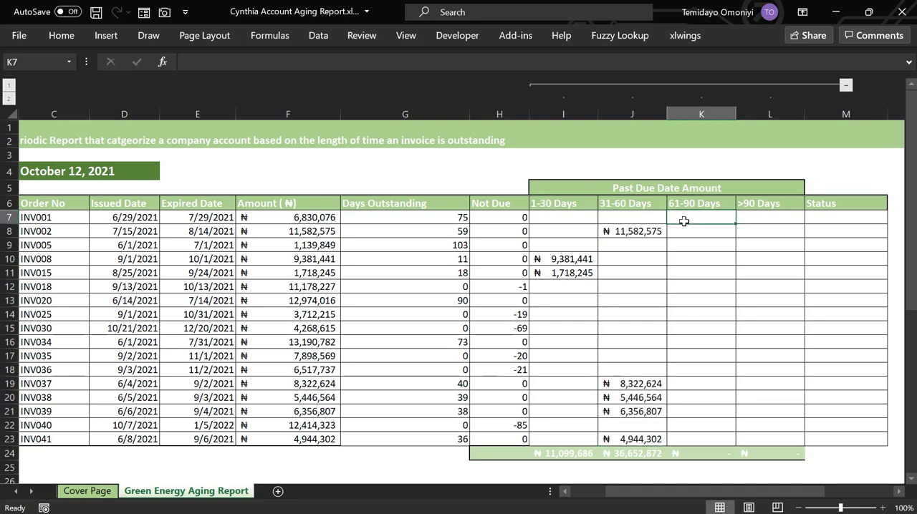
{"action": "type", "text": "="}
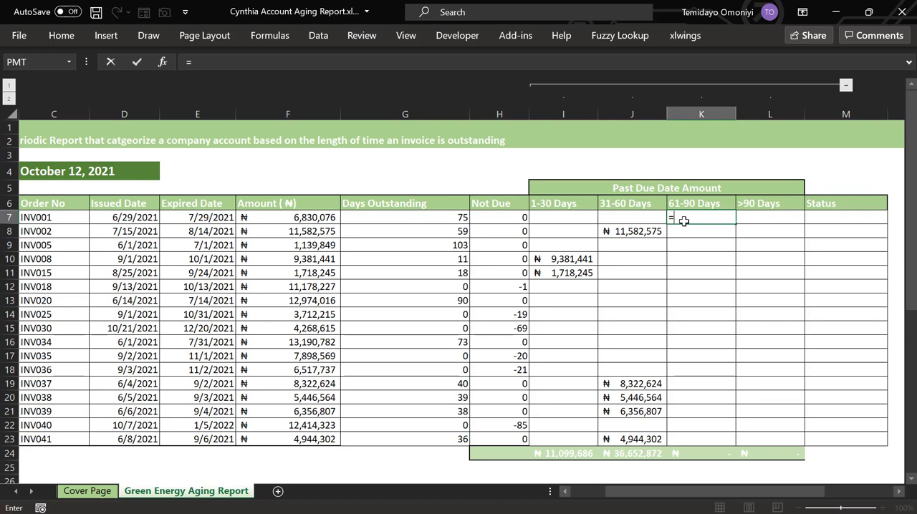
{"action": "type", "text": "if"}
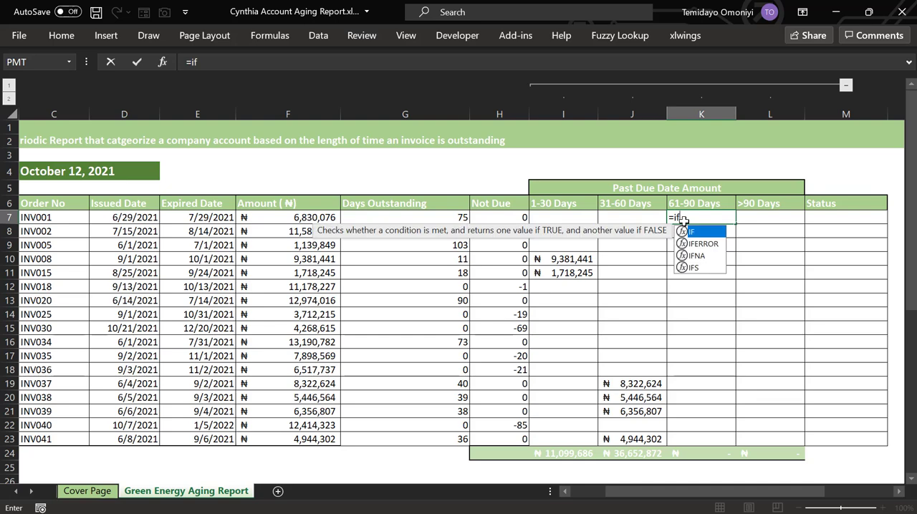
{"action": "key", "text": "Tab"}
{"action": "type", "text": "and"}
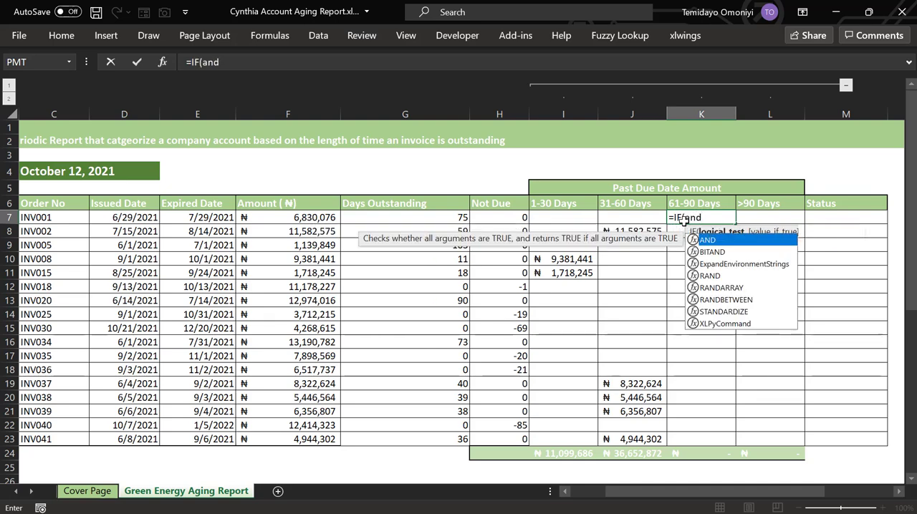
{"action": "key", "text": "Tab"}
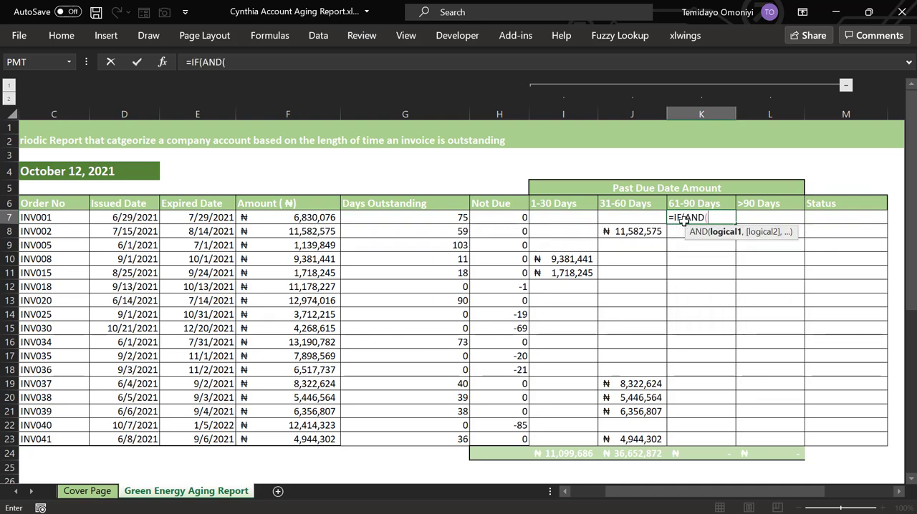
{"action": "left_click", "coordinate": [453, 217]}
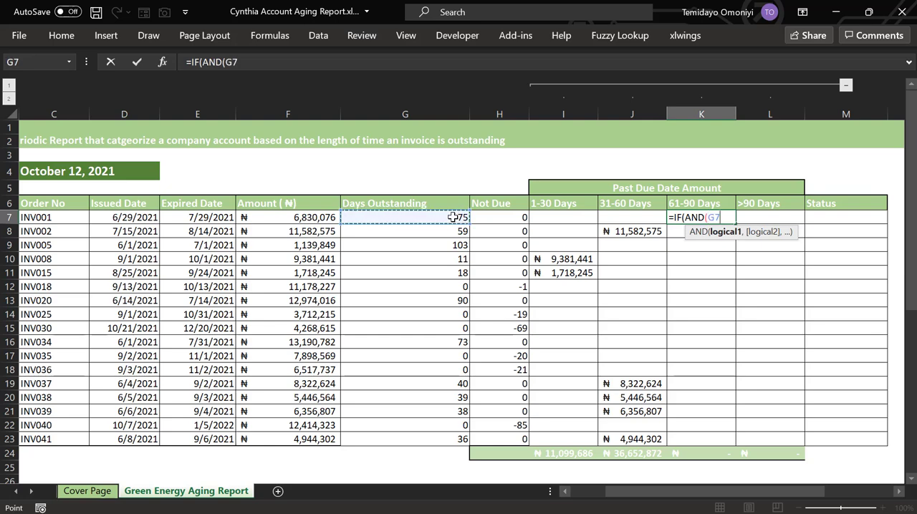
{"action": "type", "text": ">"}
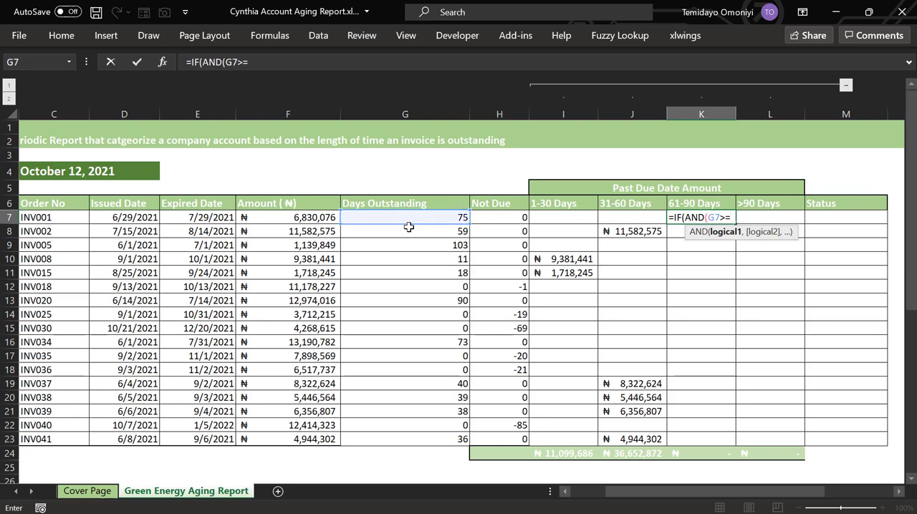
{"action": "type", "text": "=61,"}
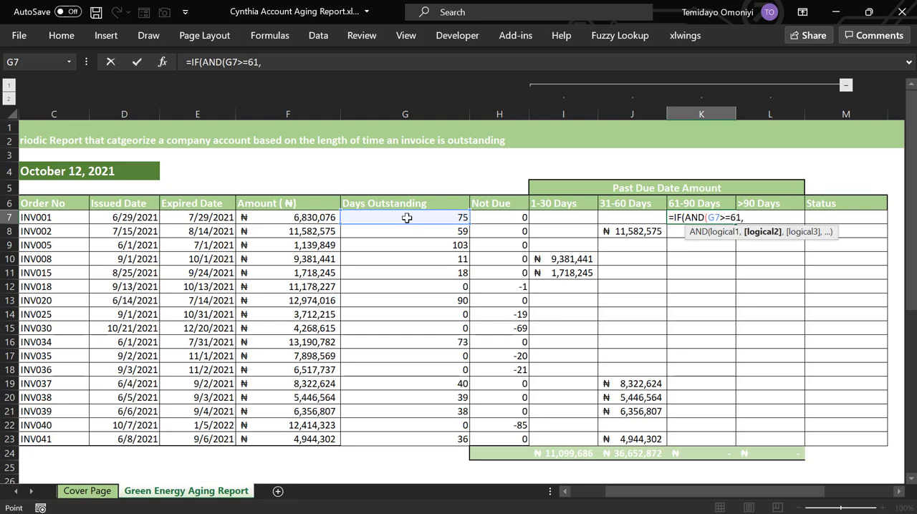
{"action": "left_click", "coordinate": [406, 219]}
{"action": "type", "text": "<="}
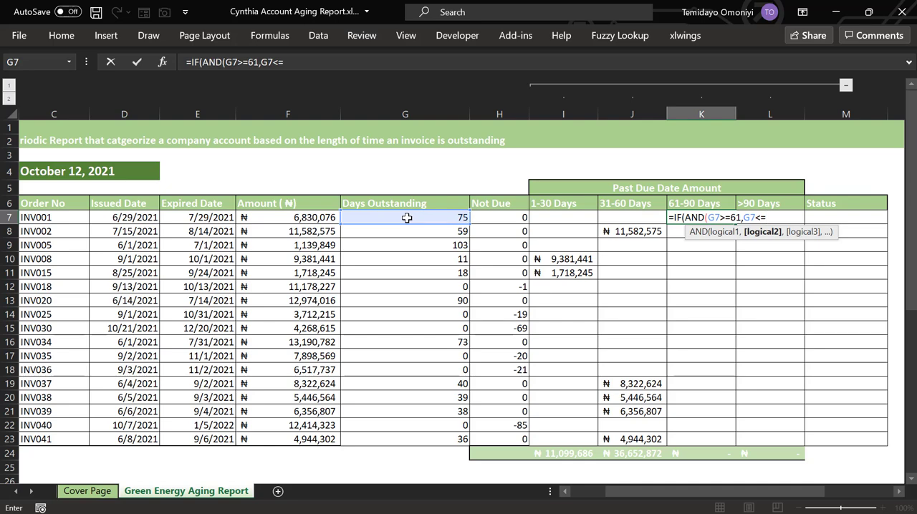
{"action": "type", "text": "90),"}
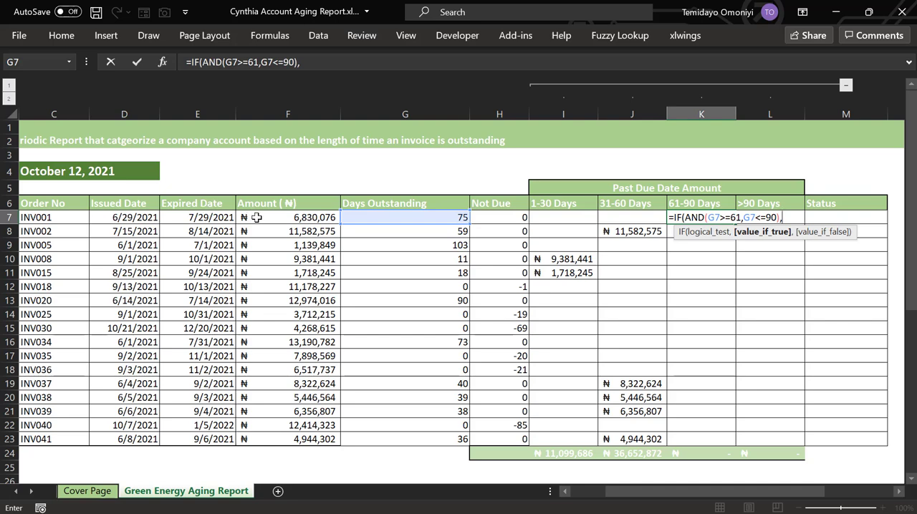
Complete the K7 formula to return F7 if true and "" otherwise, and fill it down the 61-90 Days column to row 23
{"action": "left_click", "coordinate": [256, 217]}
{"action": "type", "text": ","}
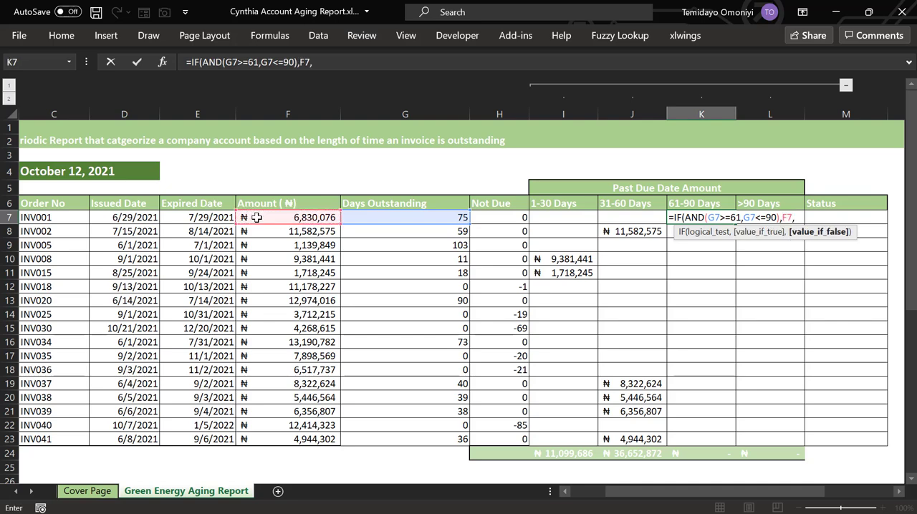
{"action": "type", "text": "\"\")"}
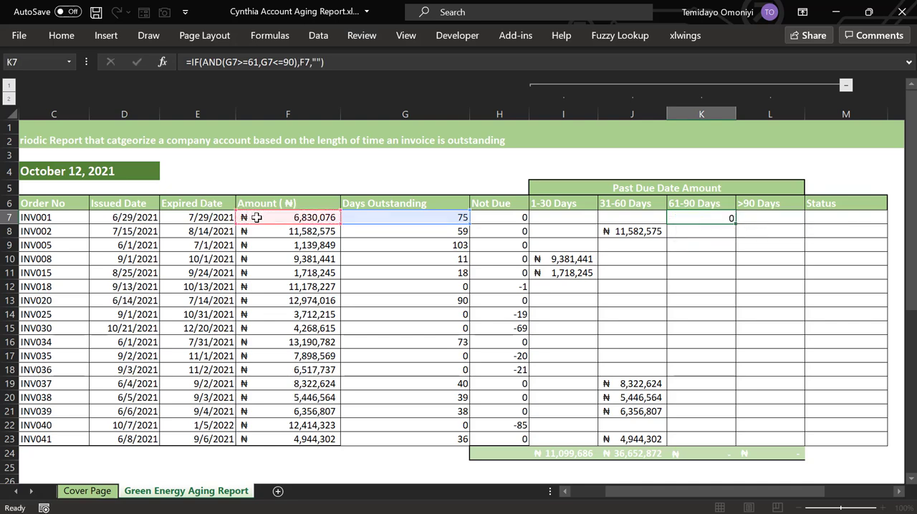
{"action": "key", "text": "Return"}
{"action": "left_click", "coordinate": [700, 218]}
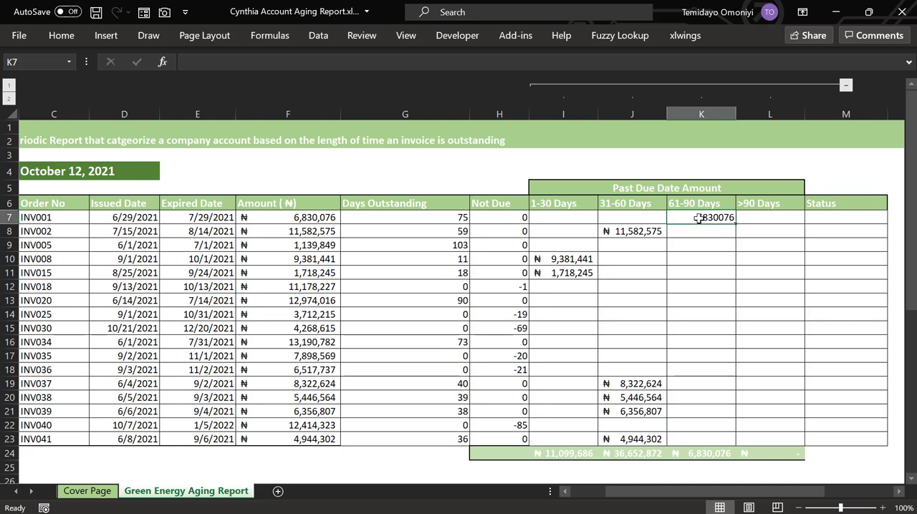
{"action": "double_click", "coordinate": [736, 224]}
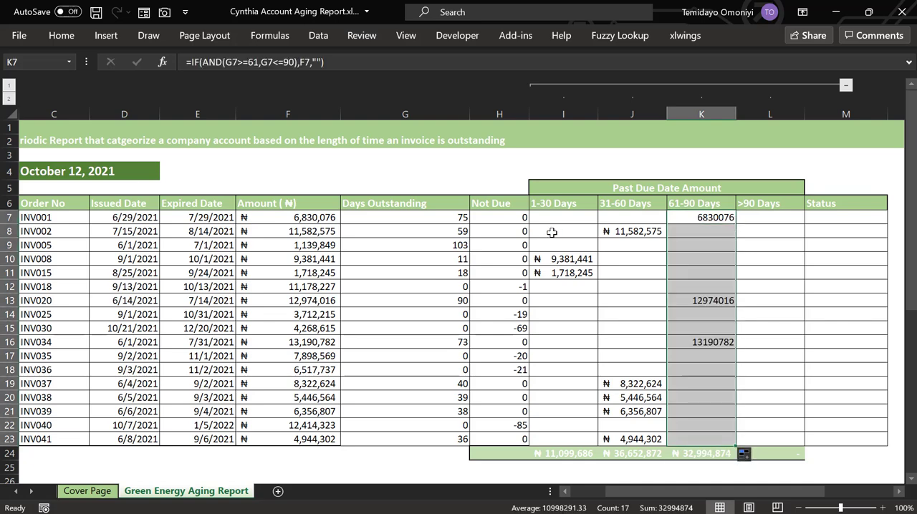
Copy the ₦ accounting format from I10 onto K7:K23 in the 61-90 Days column with Format Painter
{"action": "left_click", "coordinate": [577, 258]}
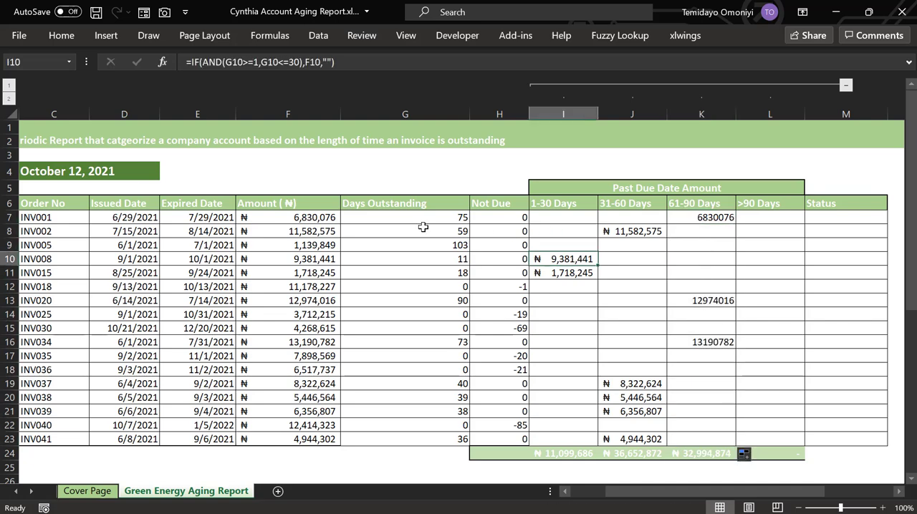
{"action": "left_click", "coordinate": [63, 36]}
{"action": "left_click", "coordinate": [45, 90]}
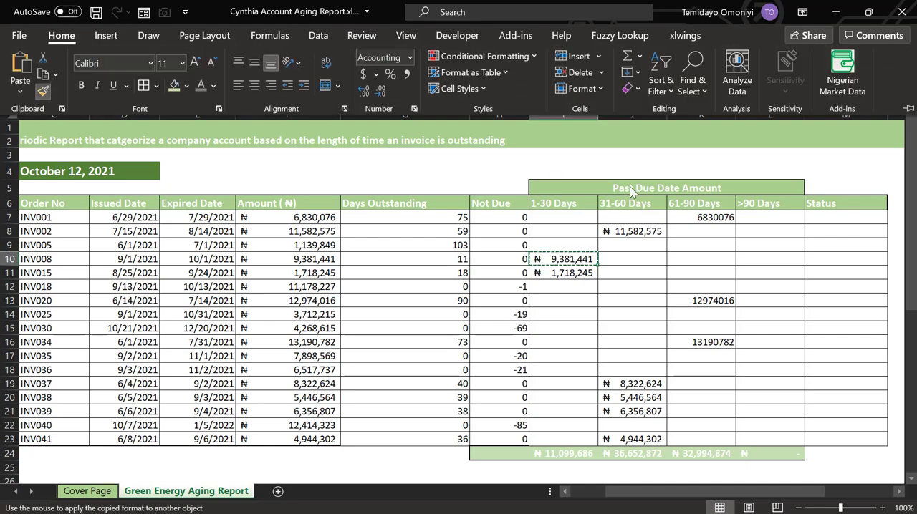
{"action": "mouse_move", "coordinate": [684, 217]}
{"action": "left_mouse_down"}
{"action": "mouse_move", "coordinate": [706, 333]}
{"action": "mouse_move", "coordinate": [689, 435]}
{"action": "left_mouse_up"}
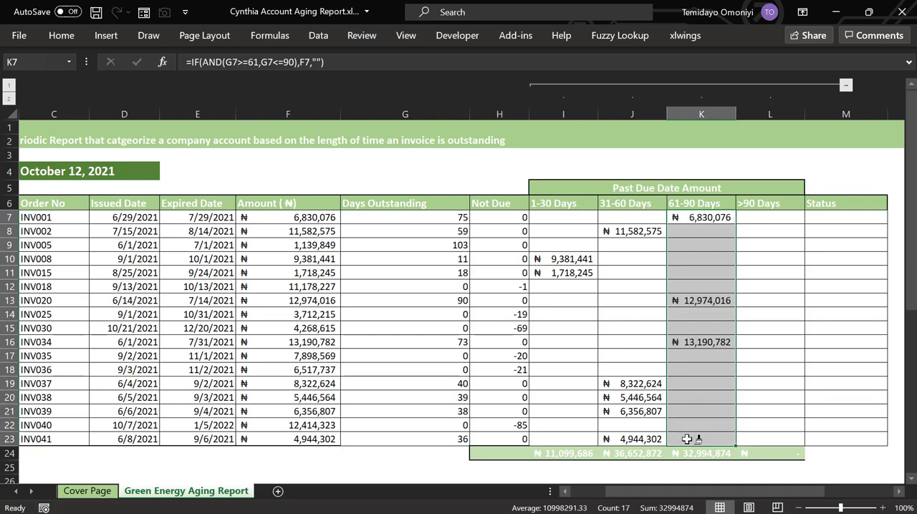
Enter =IF(G7>90,F7,"") in L7, the first >90 Days cell, and fill it down the column to row 23
{"action": "left_click", "coordinate": [765, 218]}
{"action": "type", "text": "=IF("}
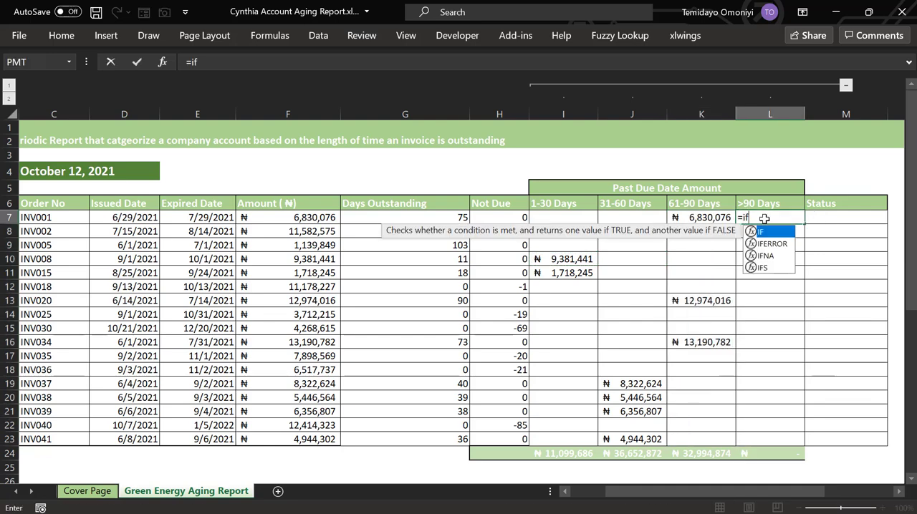
{"action": "left_click", "coordinate": [440, 217]}
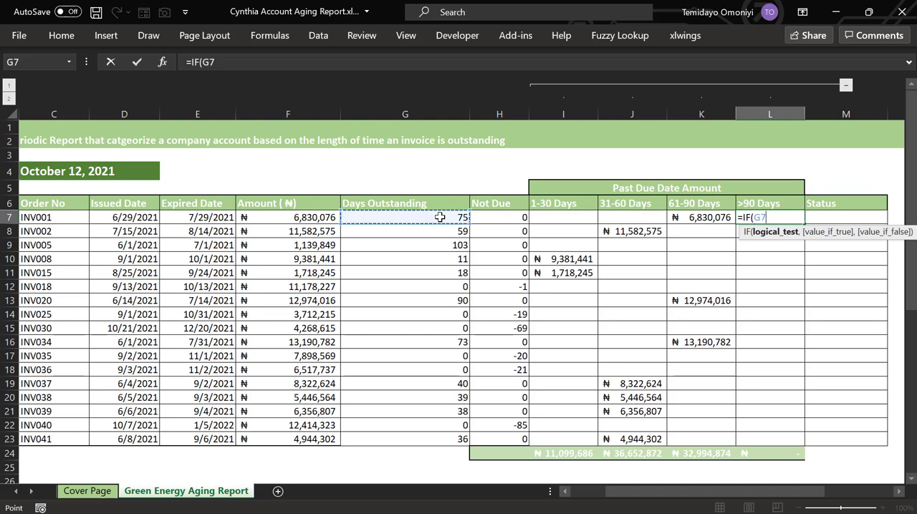
{"action": "type", "text": ">90"}
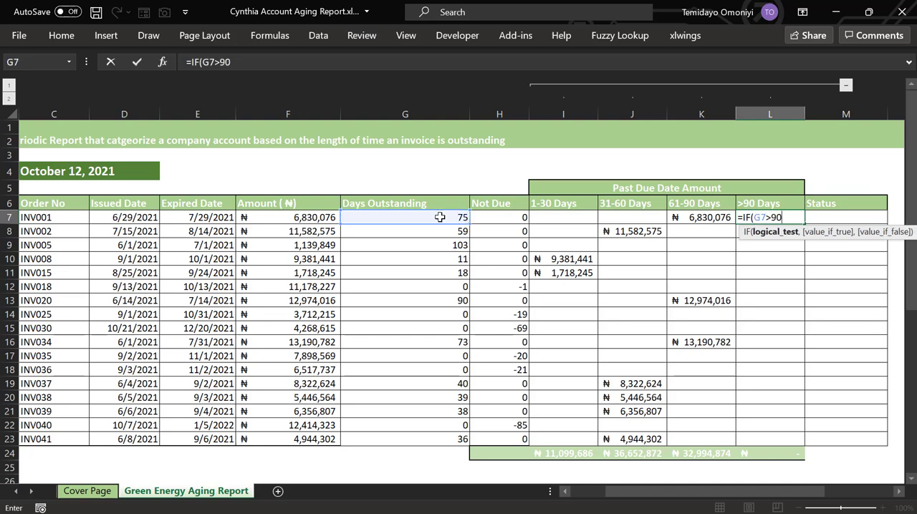
{"action": "type", "text": ","}
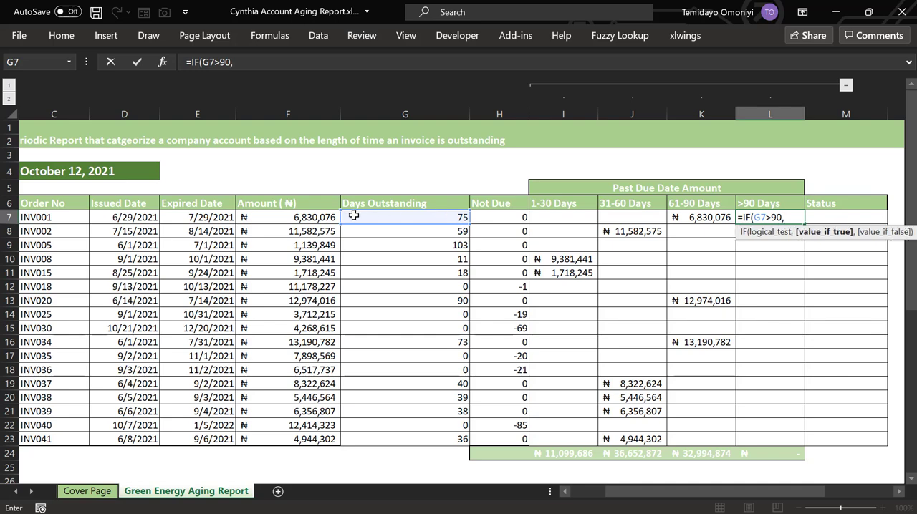
{"action": "left_click", "coordinate": [326, 218]}
{"action": "type", "text": ","}
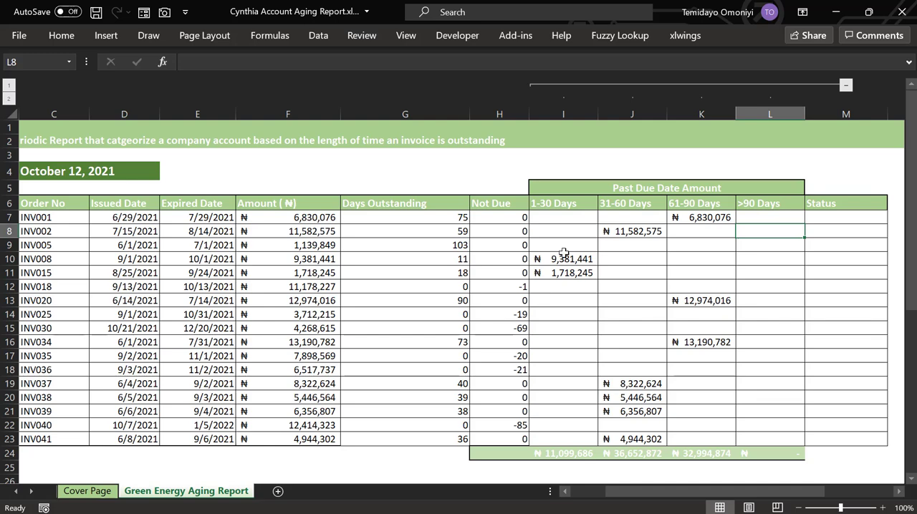
{"action": "left_click", "coordinate": [757, 218]}
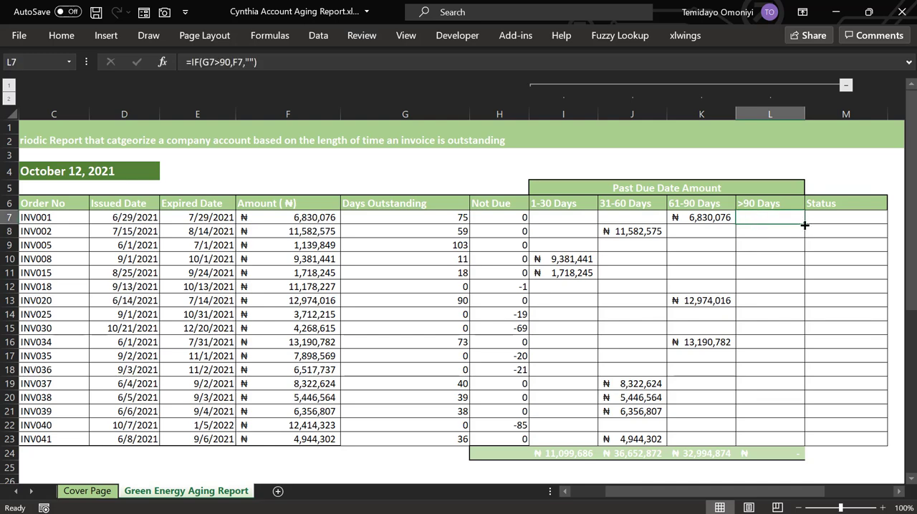
{"action": "double_click", "coordinate": [803, 224]}
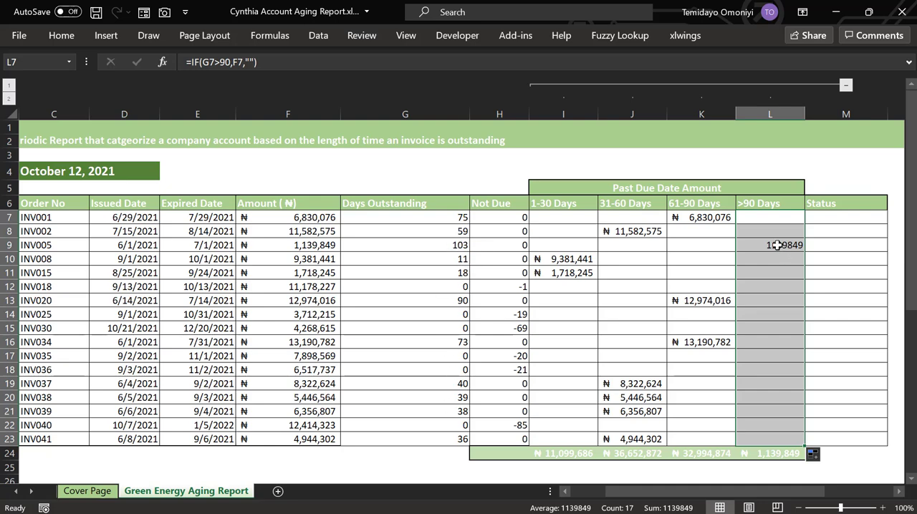
Copy the ₦ accounting format from K7 onto L7:L23 in the >90 Days column with Format Painter
{"action": "left_click", "coordinate": [677, 216]}
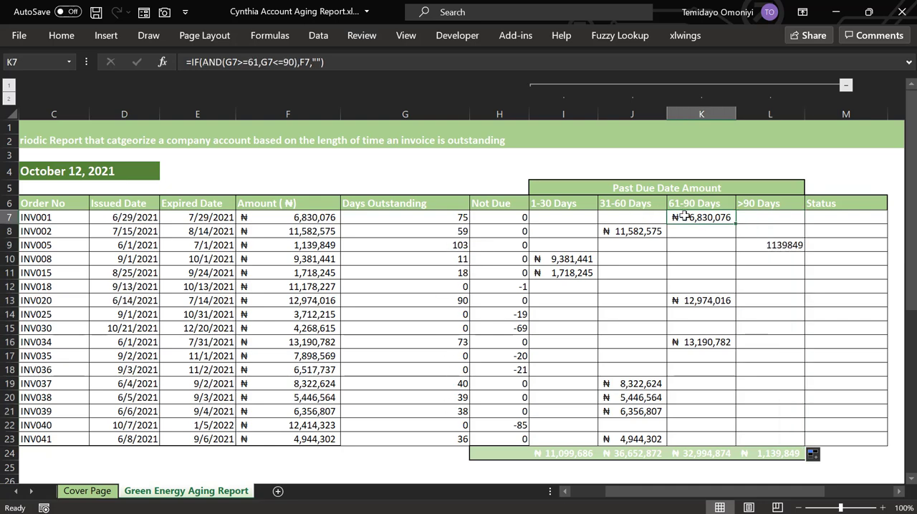
{"action": "left_click", "coordinate": [61, 35]}
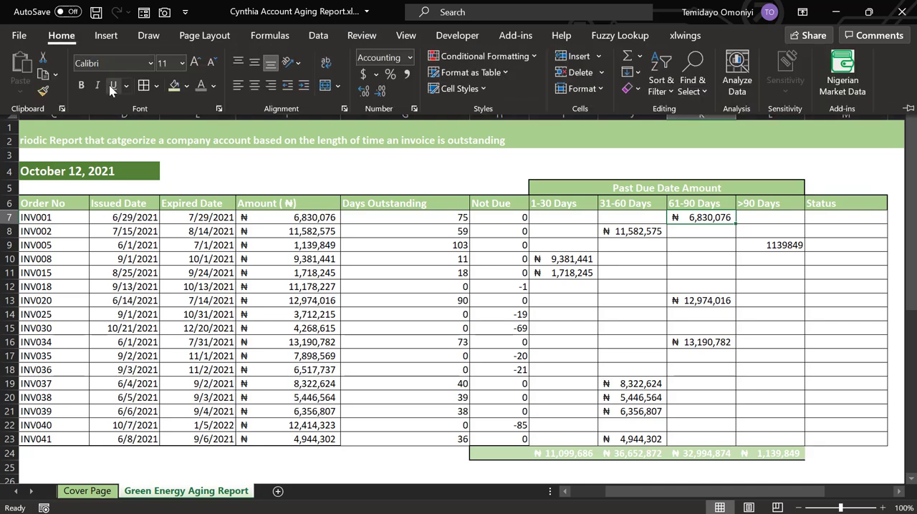
{"action": "left_click", "coordinate": [42, 91]}
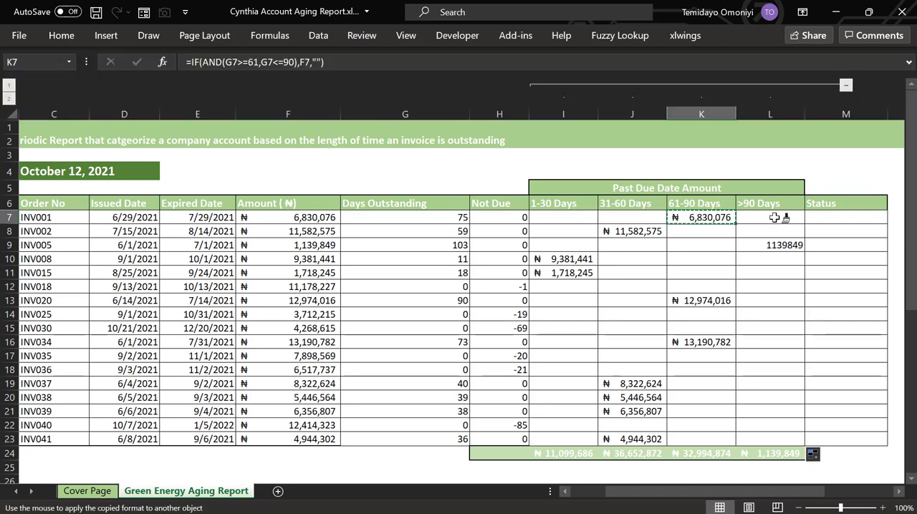
{"action": "left_click_drag", "start_coordinate": [766, 217], "coordinate": [770, 437]}
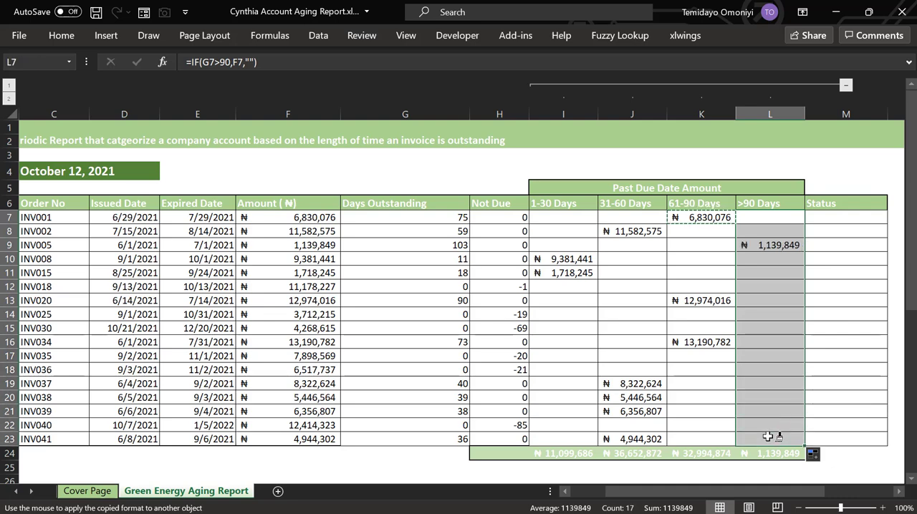
Begin an IFS formula in M7, the first Status cell, with the condition G7<1 on the days outstanding
{"action": "left_click", "coordinate": [843, 212]}
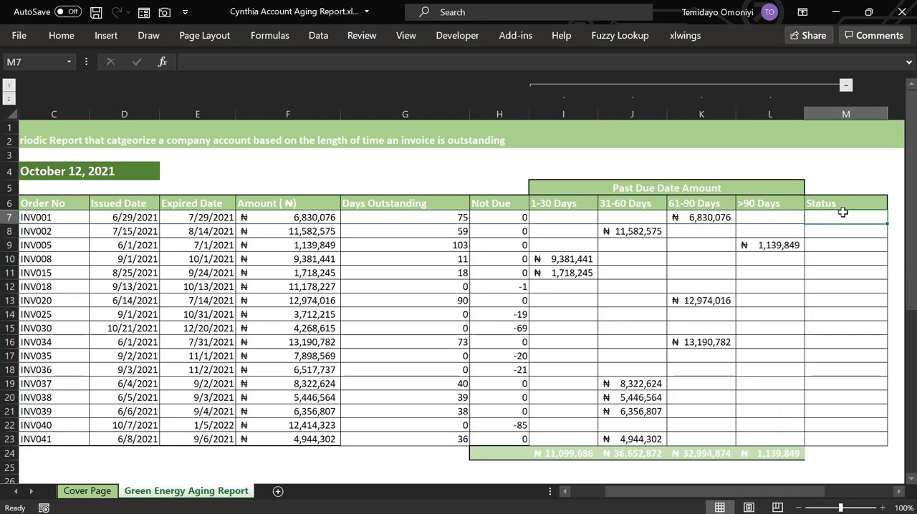
{"action": "type", "text": "="}
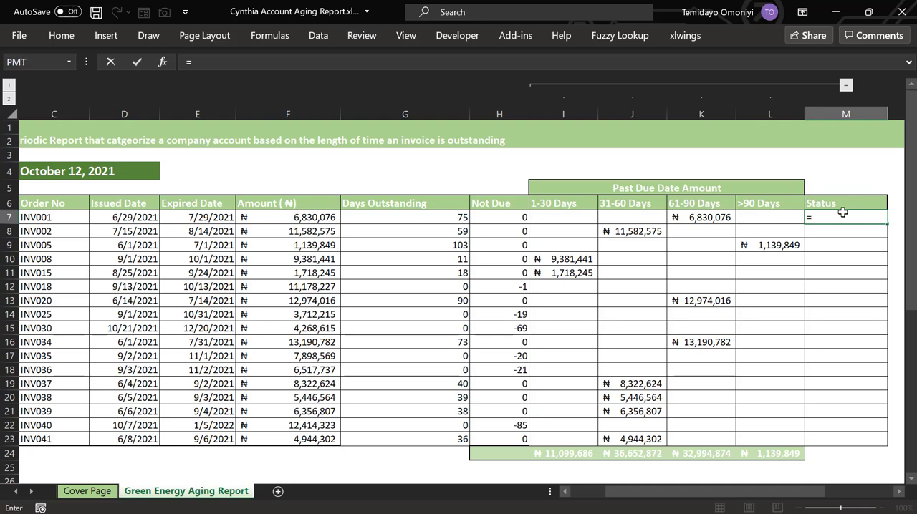
{"action": "type", "text": "ifs"}
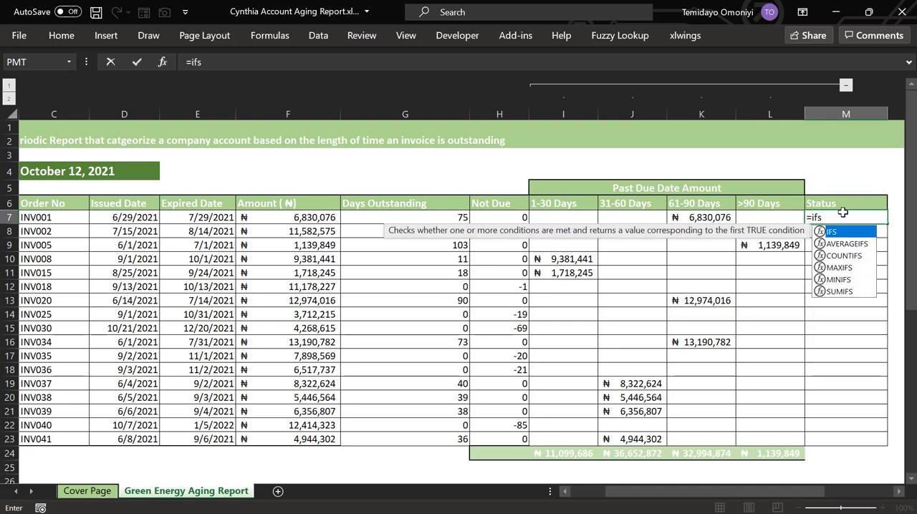
{"action": "key", "text": "Tab"}
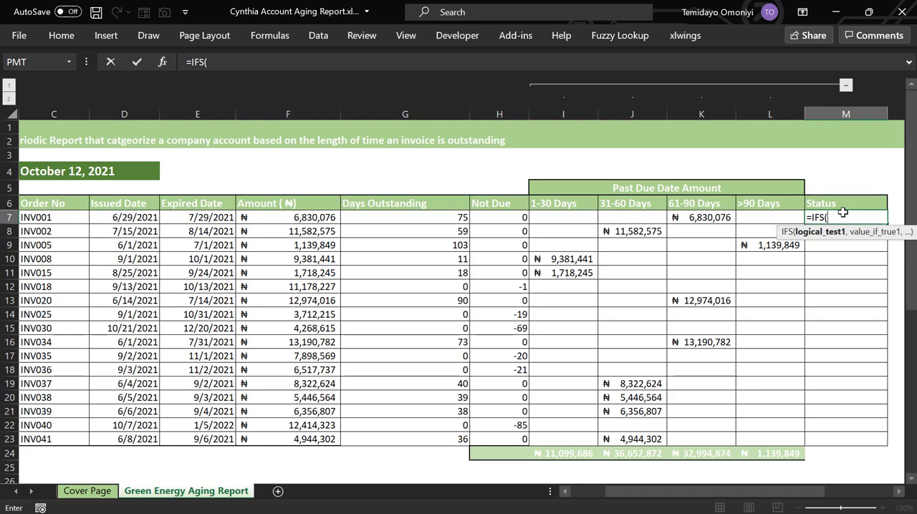
{"action": "left_click", "coordinate": [443, 218]}
{"action": "type", "text": ","}
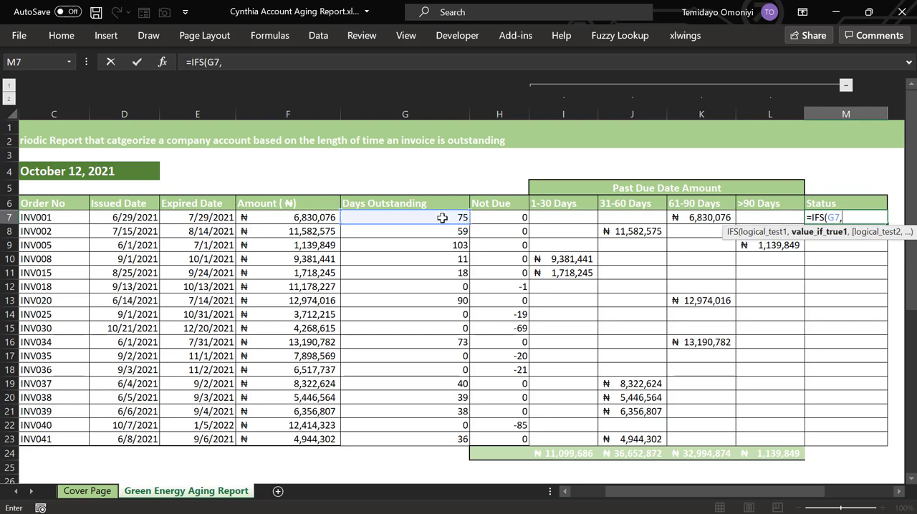
{"action": "key", "text": "BackSpace"}
{"action": "type", "text": "<"}
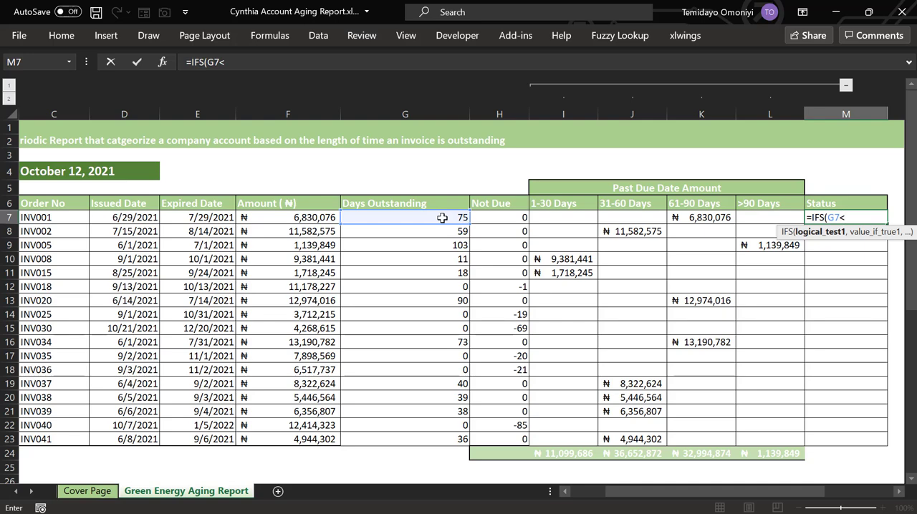
{"action": "type", "text": "1,"}
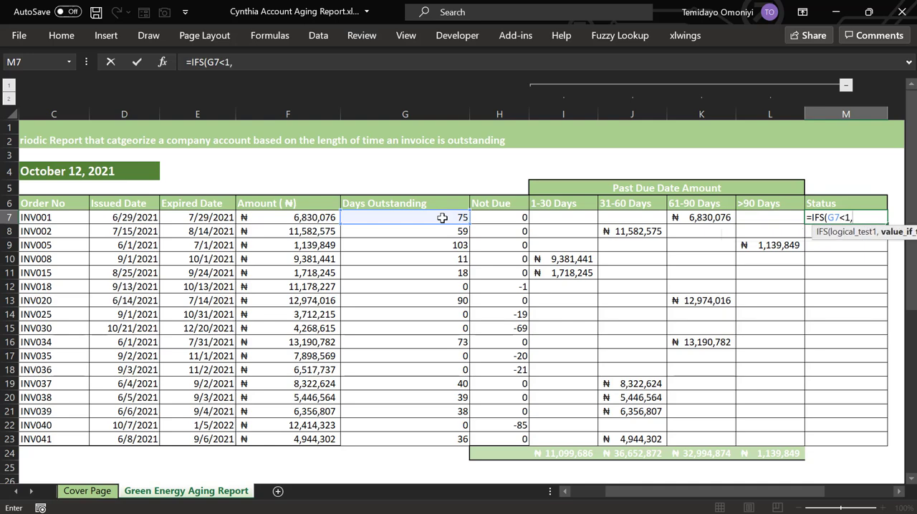
{"action": "type", "text": "\"No"}
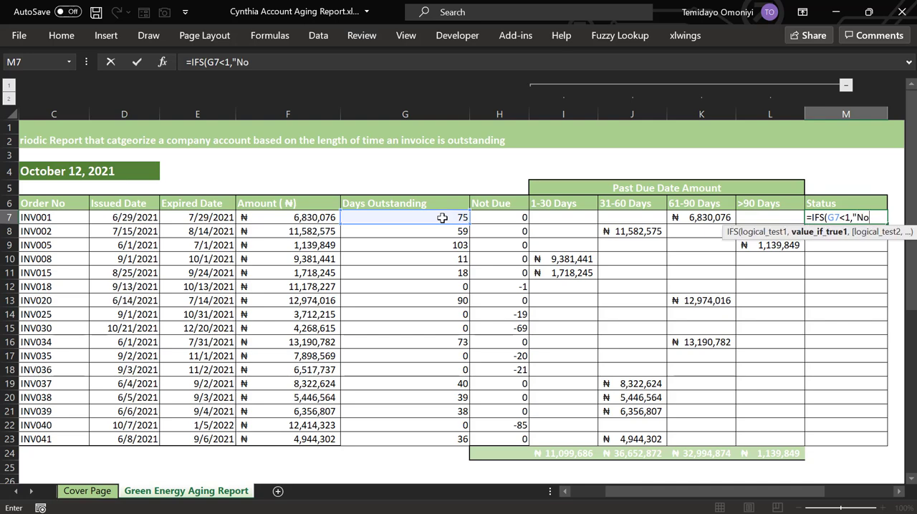
{"action": "type", "text": "t due\","}
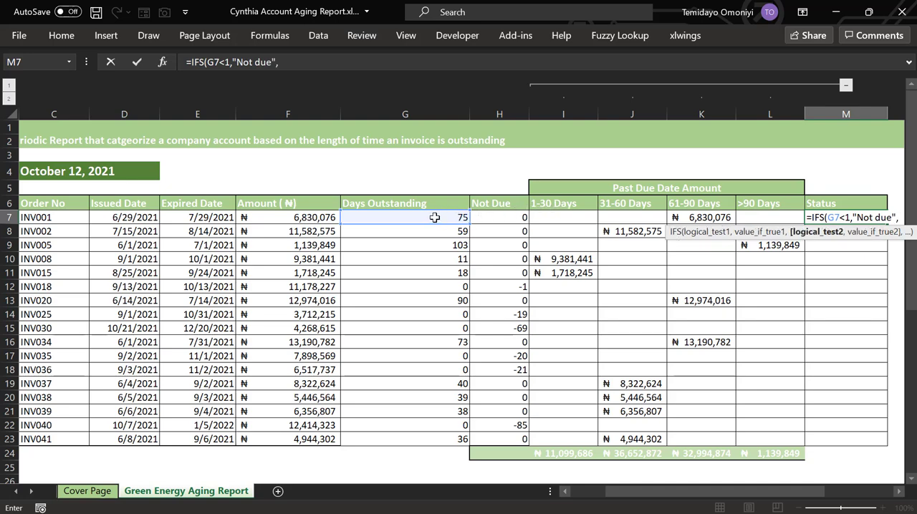
Add AND(G7>=1,G7<=30) as the second condition of the IFS formula in M7
{"action": "left_click", "coordinate": [303, 61]}
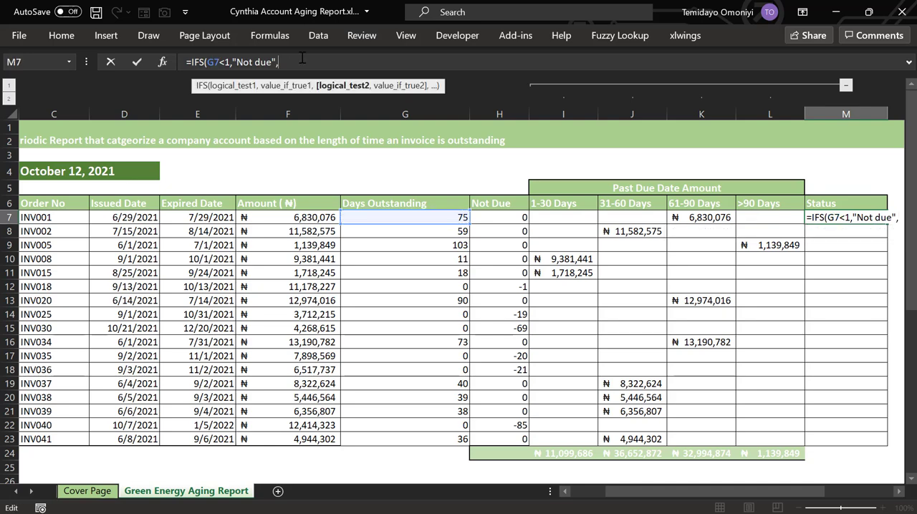
{"action": "type", "text": "and"}
{"action": "key", "text": "Tab"}
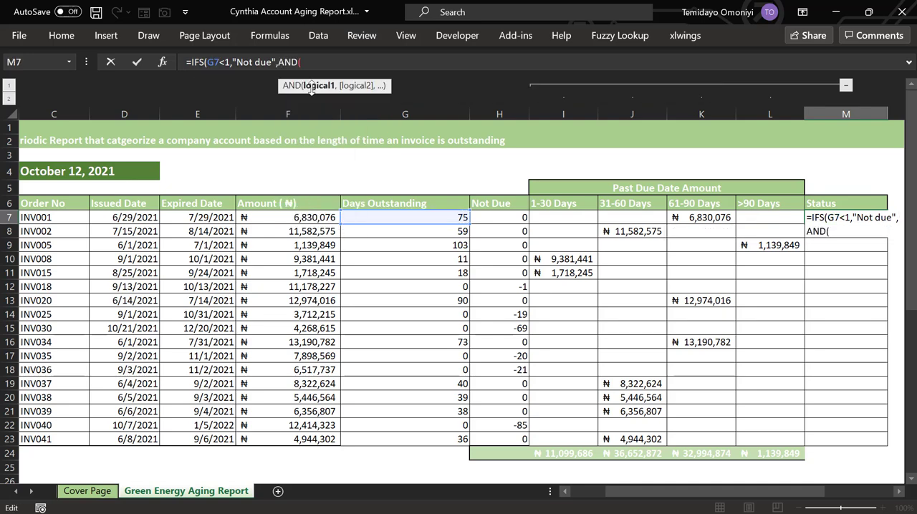
{"action": "left_click", "coordinate": [383, 217]}
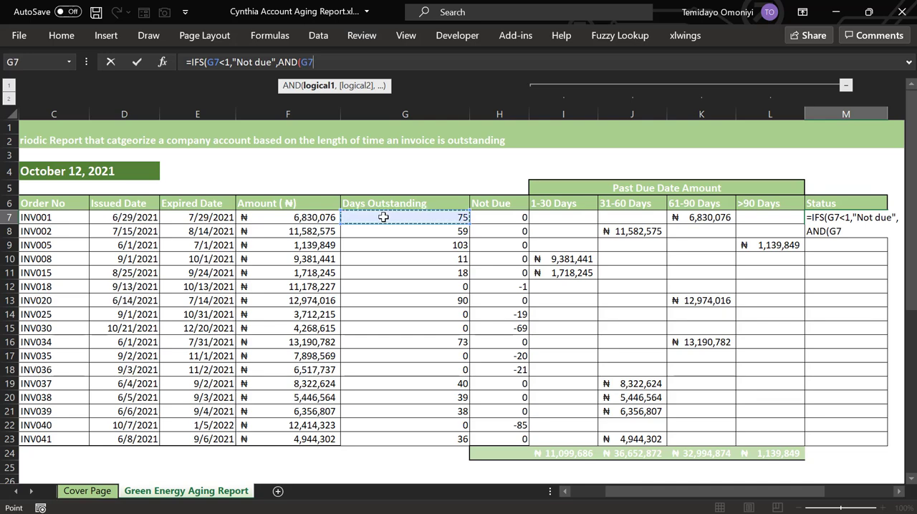
{"action": "type", "text": ">="}
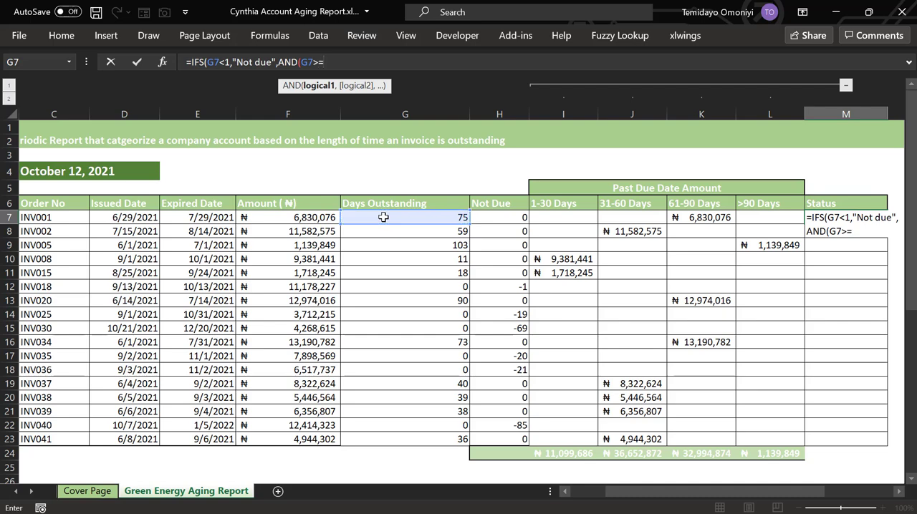
{"action": "type", "text": "1,"}
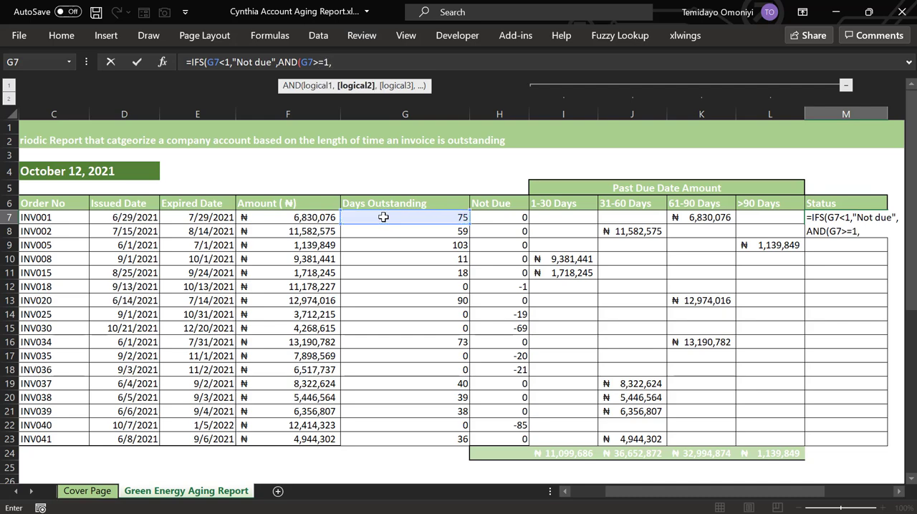
{"action": "left_click", "coordinate": [384, 217]}
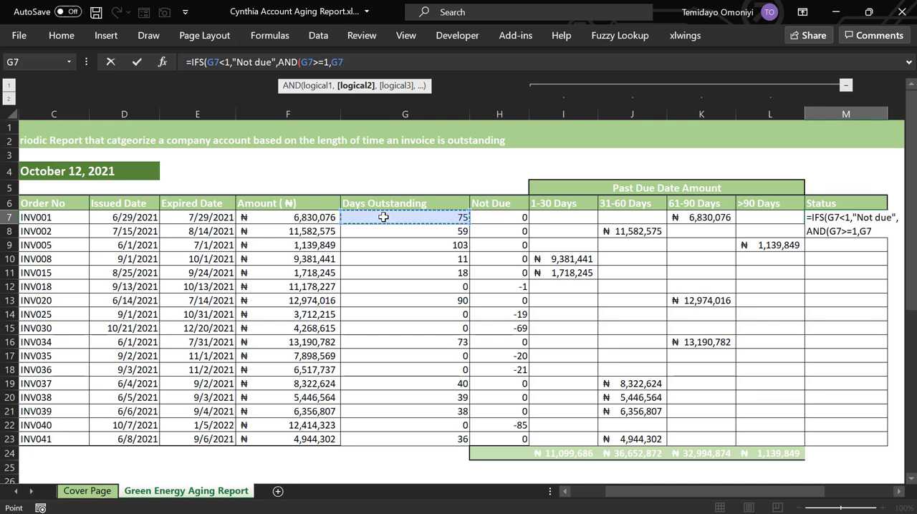
{"action": "type", "text": "<="}
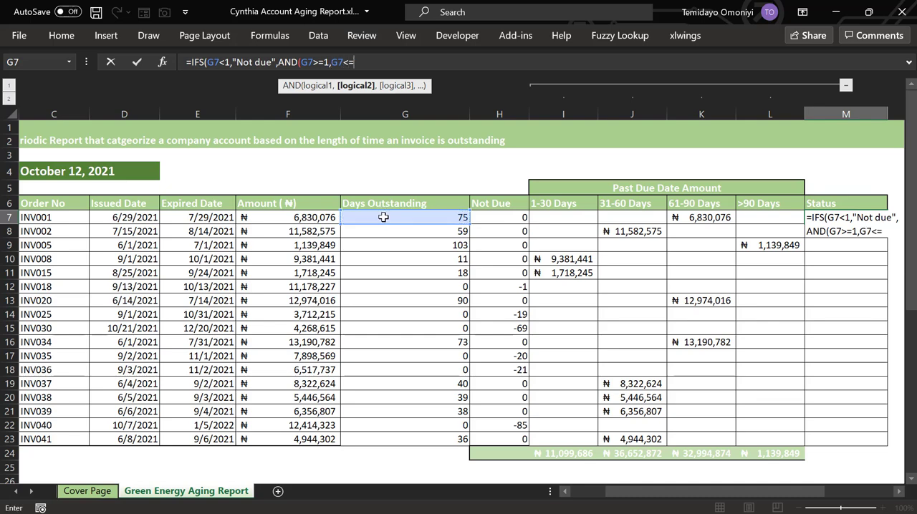
{"action": "type", "text": "30)"}
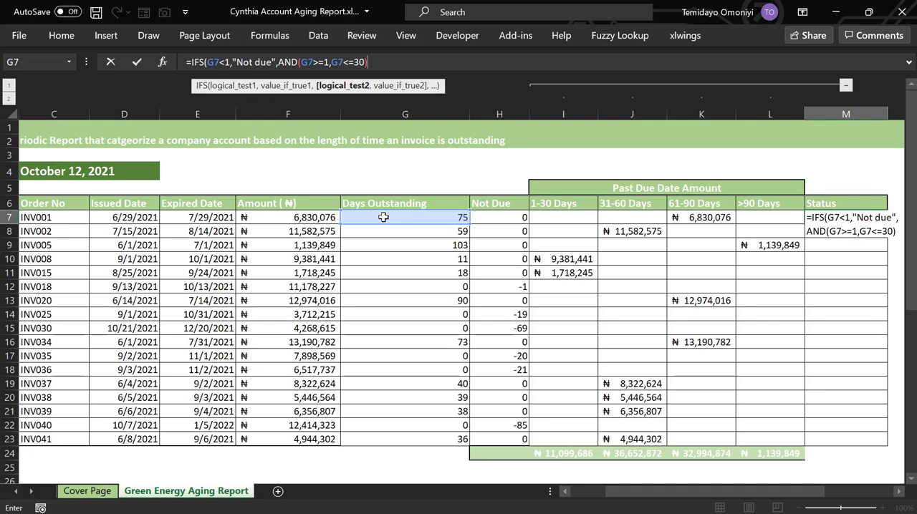
{"action": "type", "text": ","}
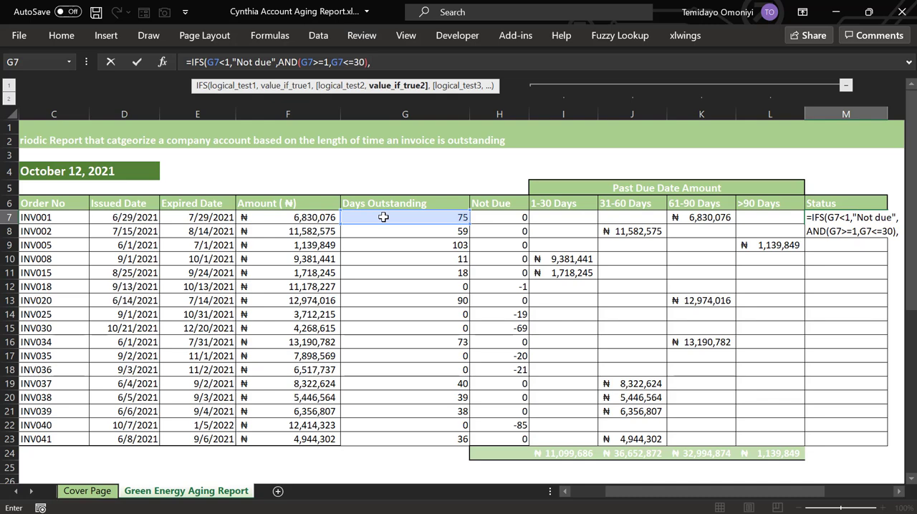
{"action": "type", "text": "\"30 days due"}
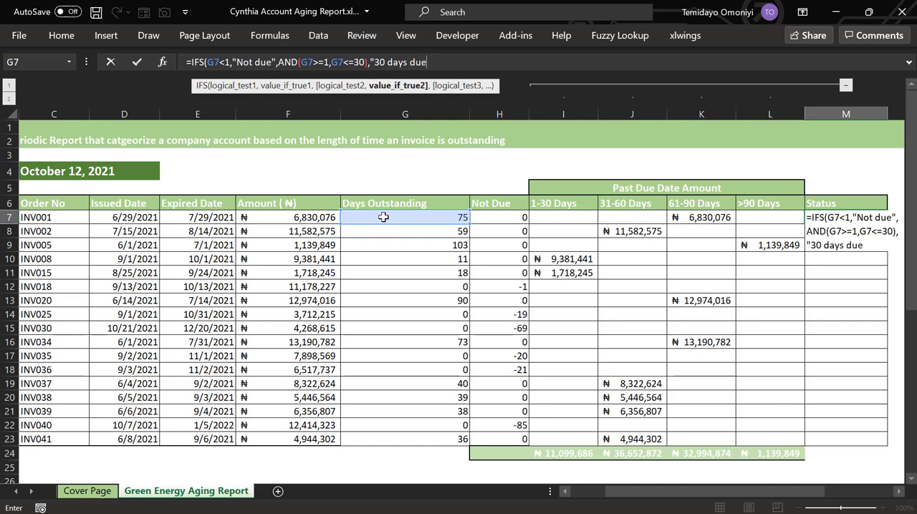
{"action": "type", "text": "\","}
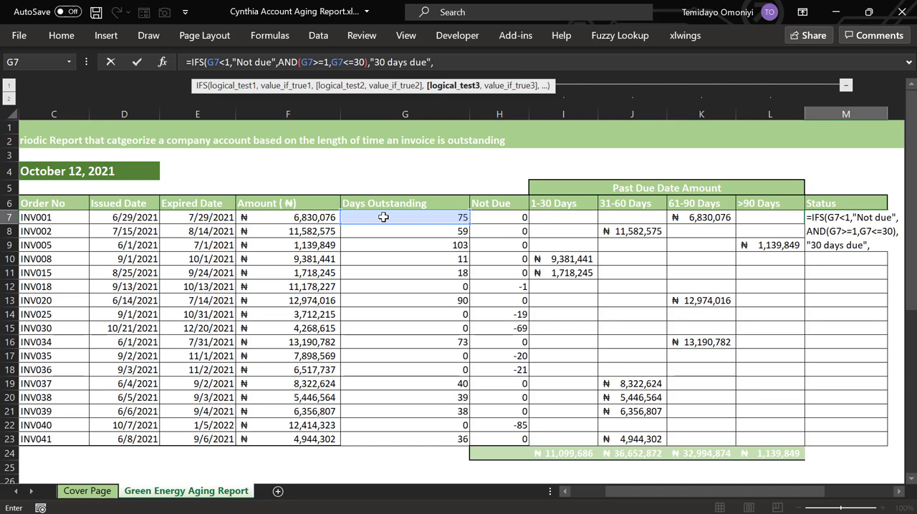
{"action": "type", "text": "q\""}
Add AND(G7>=31,G7<=60) as the third condition of the IFS formula in M7
{"action": "key", "text": "BackSpace"}
{"action": "key", "text": "BackSpace"}
{"action": "type", "text": "and"}
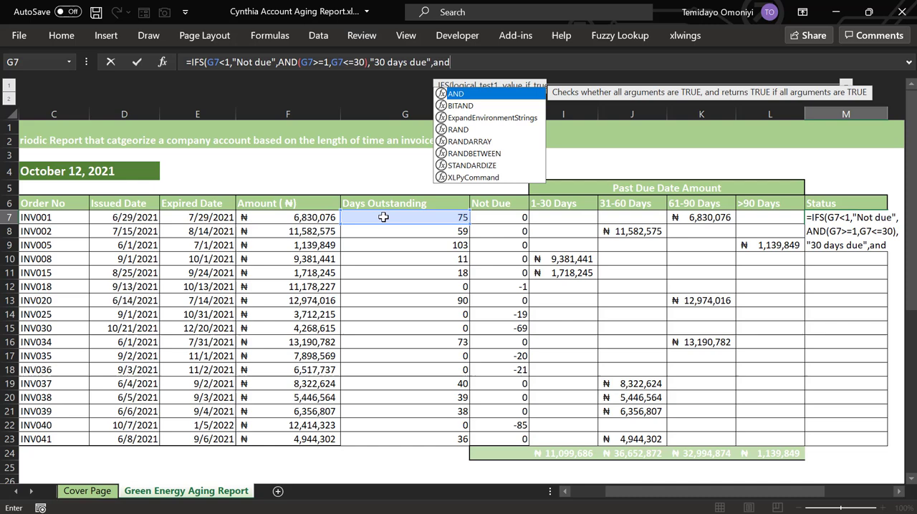
{"action": "key", "text": "Tab"}
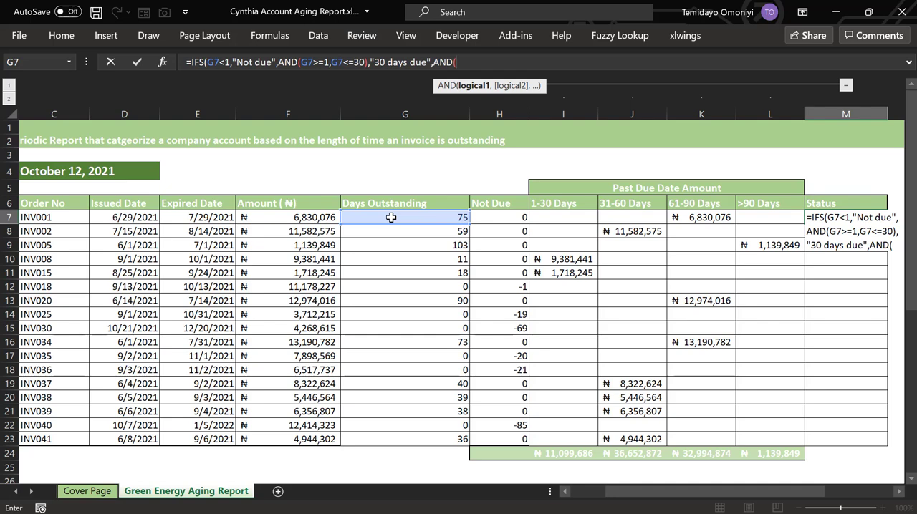
{"action": "left_click", "coordinate": [392, 217]}
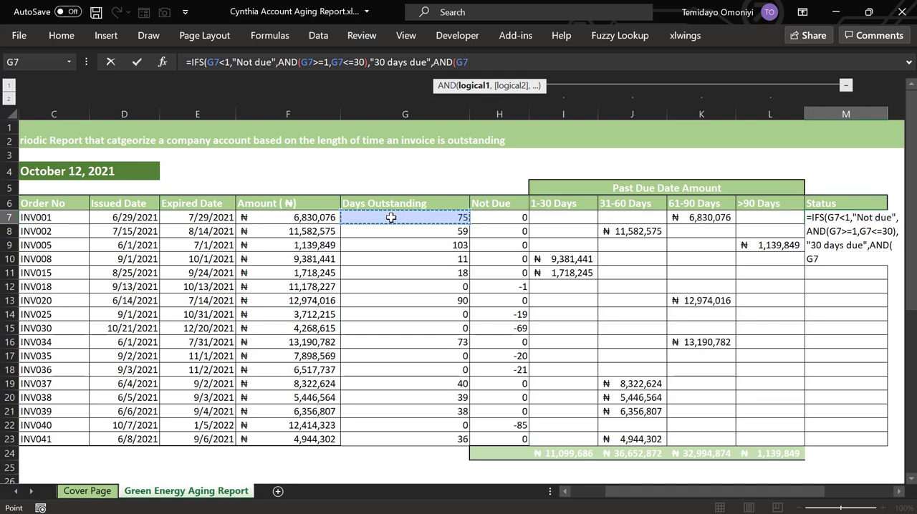
{"action": "type", "text": ">="}
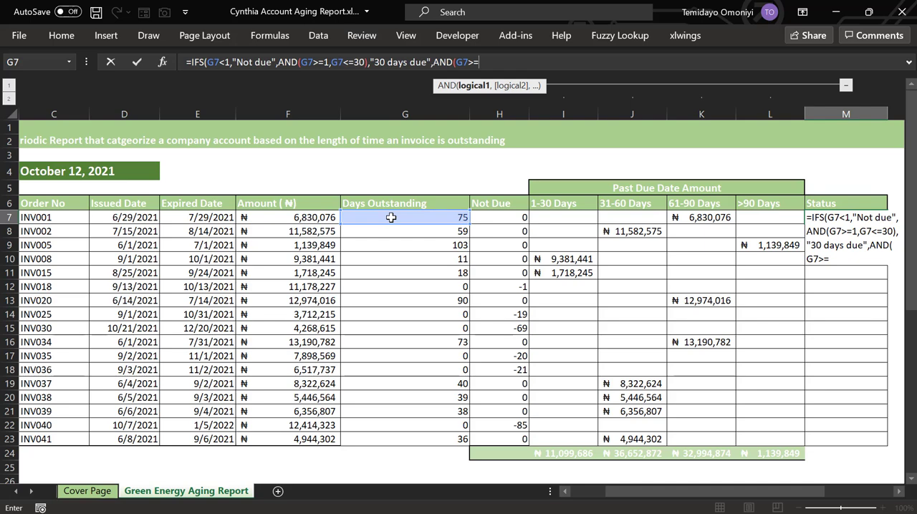
{"action": "type", "text": "31,"}
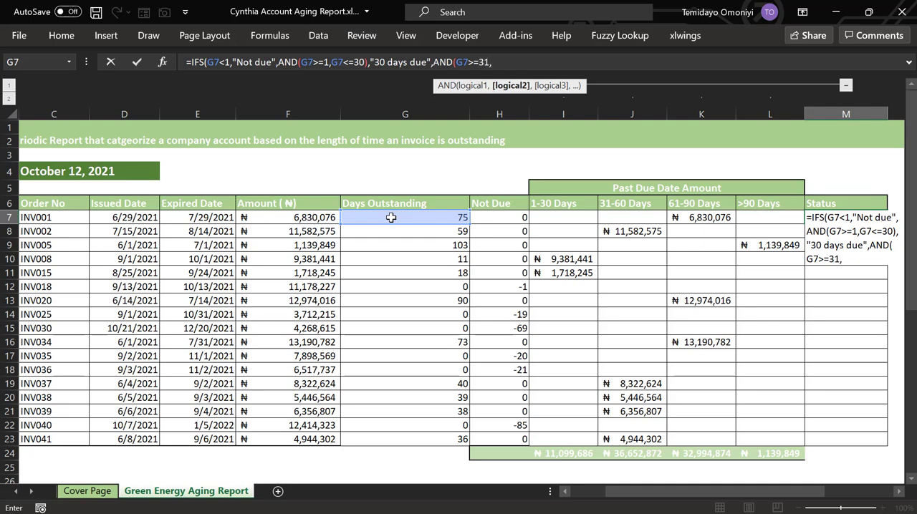
{"action": "left_click", "coordinate": [391, 217]}
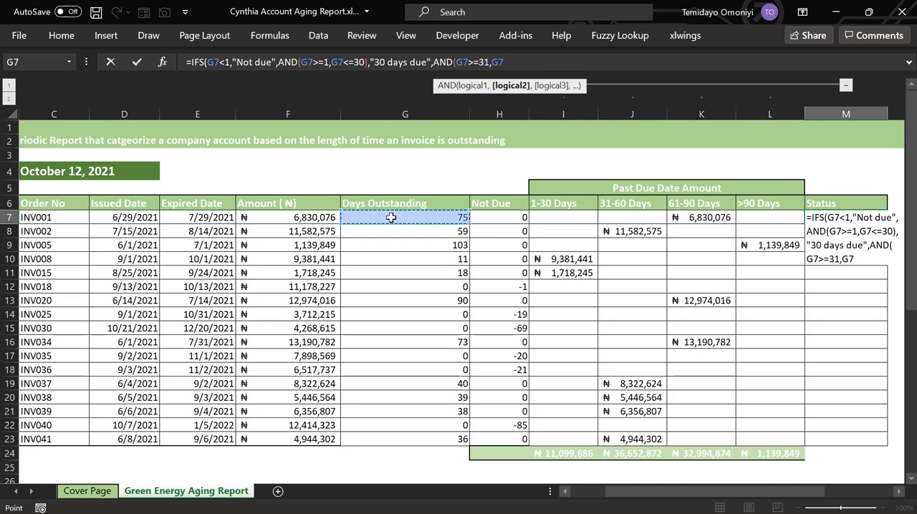
{"action": "type", "text": "<="}
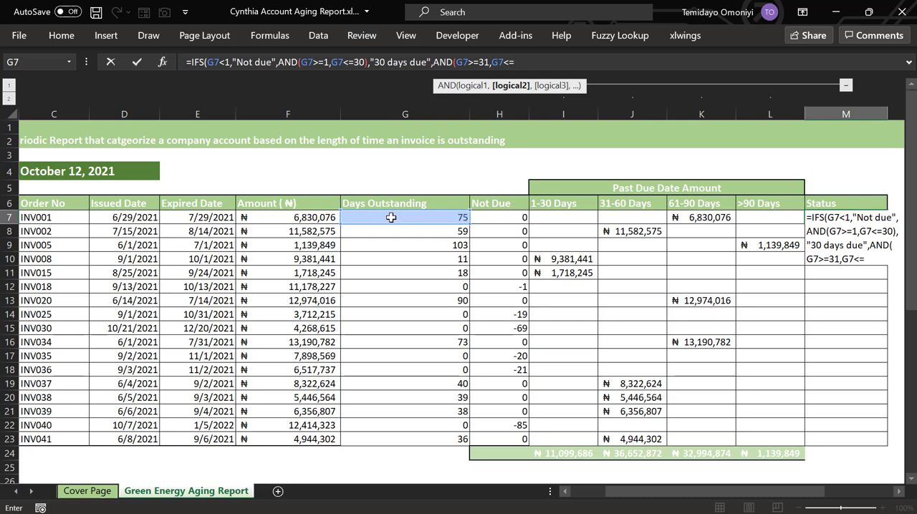
{"action": "type", "text": "60),"}
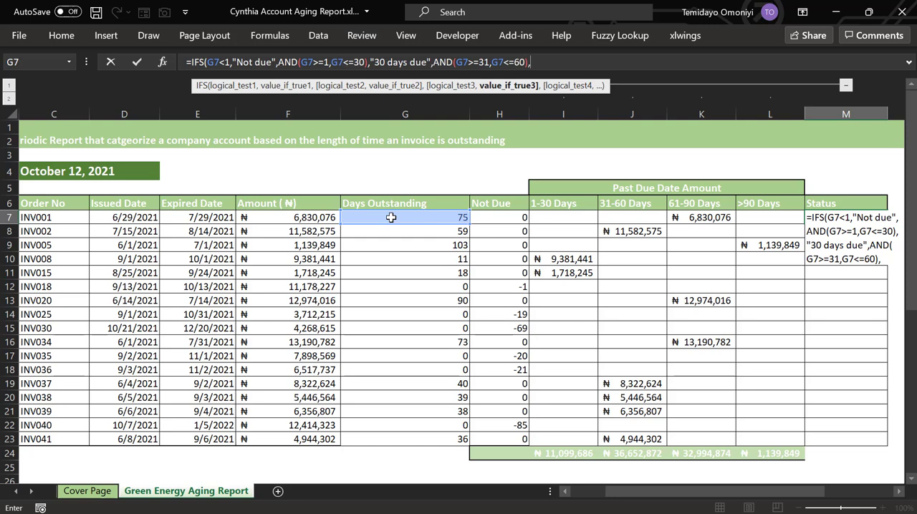
{"action": "type", "text": "\""}
{"action": "type", "text": "6"}
{"action": "type", "text": "0"}
{"action": "type", "text": " days d"}
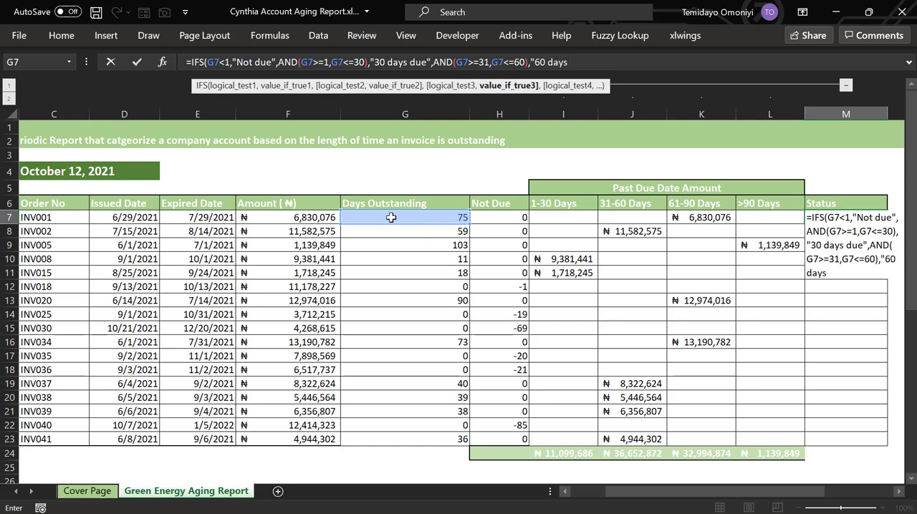
{"action": "type", "text": "ue\",and"}
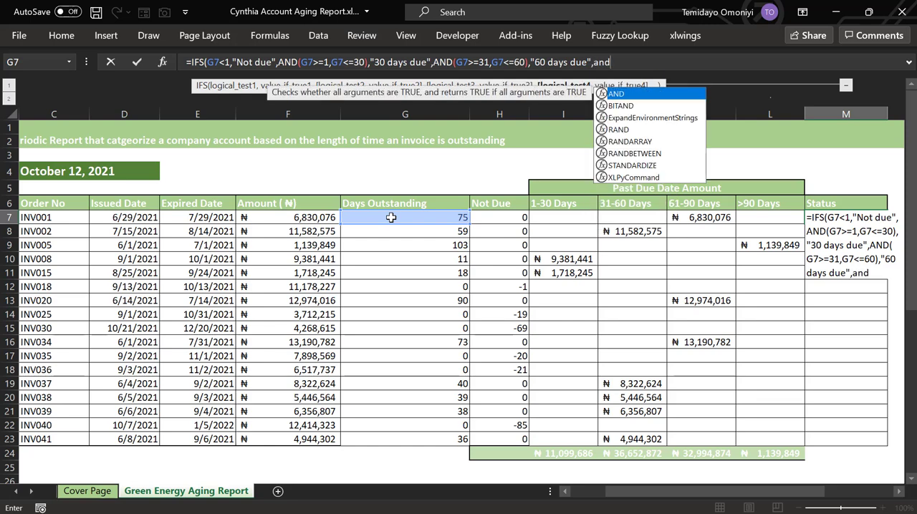
Add AND(G7>=61,G7<=90) as the fourth condition of the IFS formula in M7
{"action": "key", "text": "Tab"}
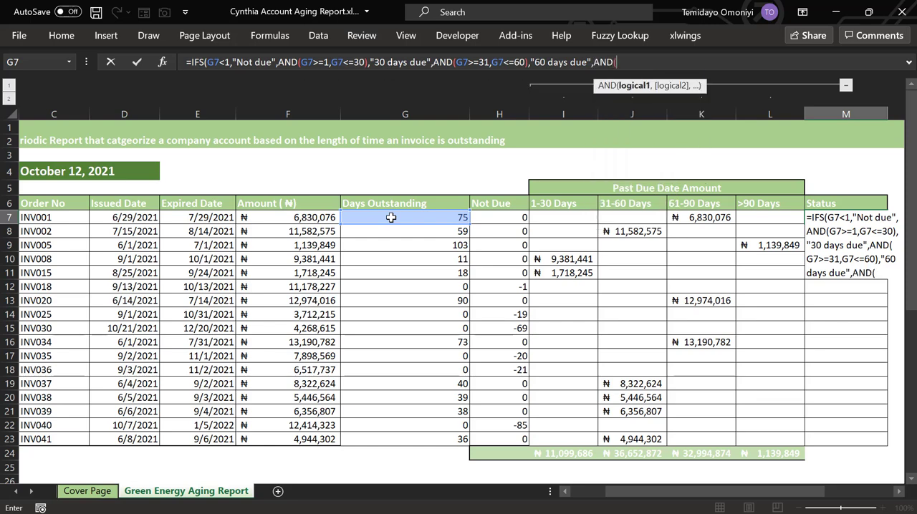
{"action": "left_click", "coordinate": [445, 218]}
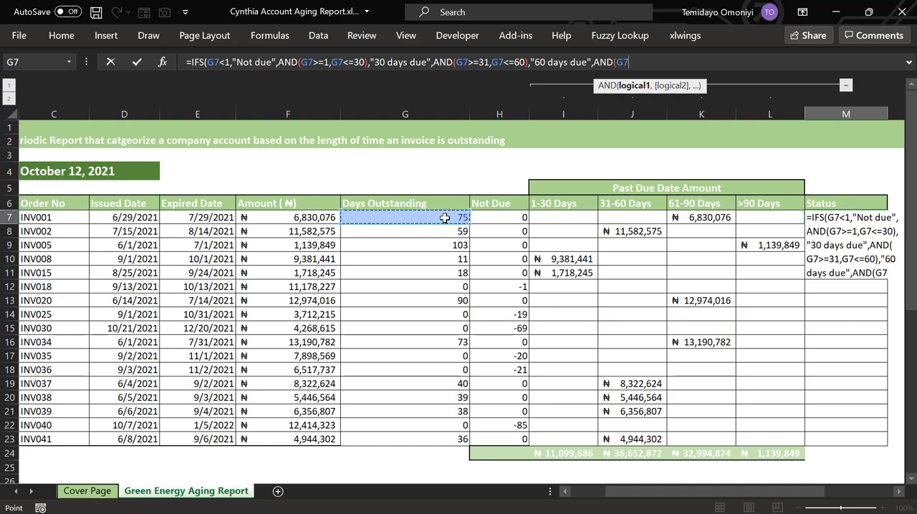
{"action": "type", "text": ">="}
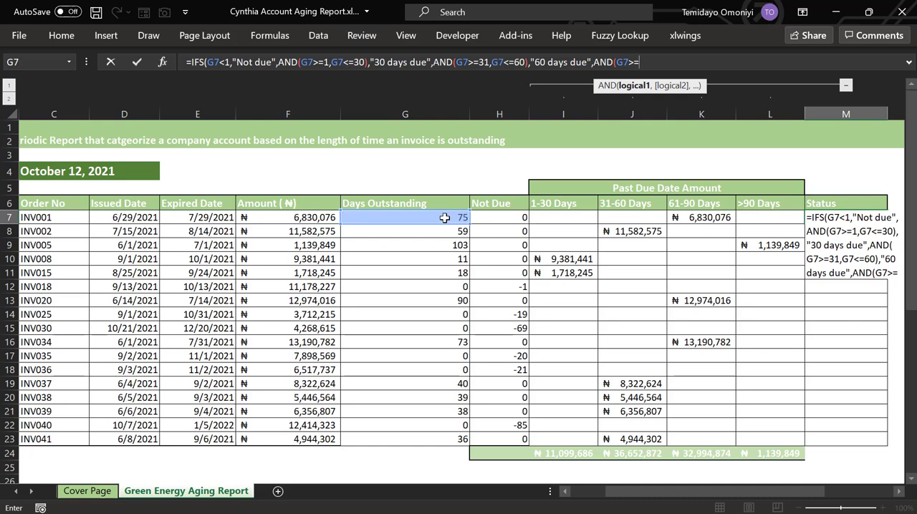
{"action": "type", "text": "61,"}
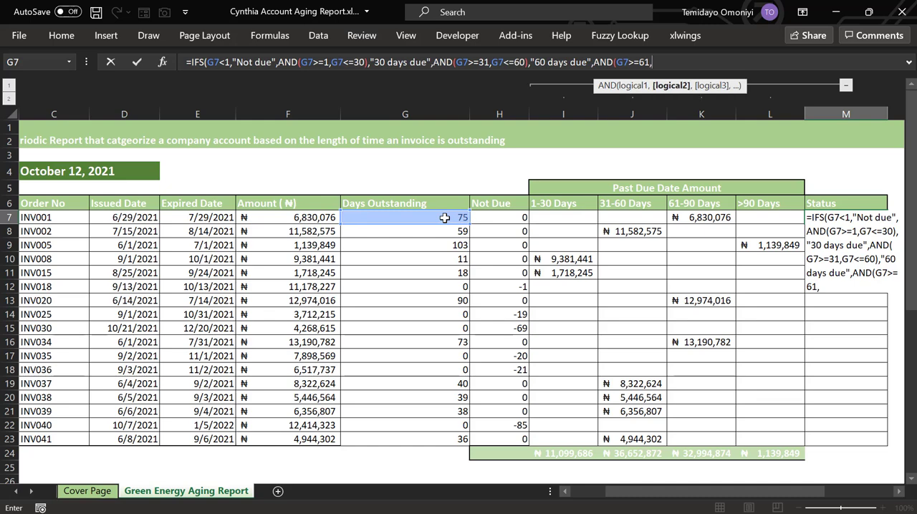
{"action": "left_click", "coordinate": [444, 218]}
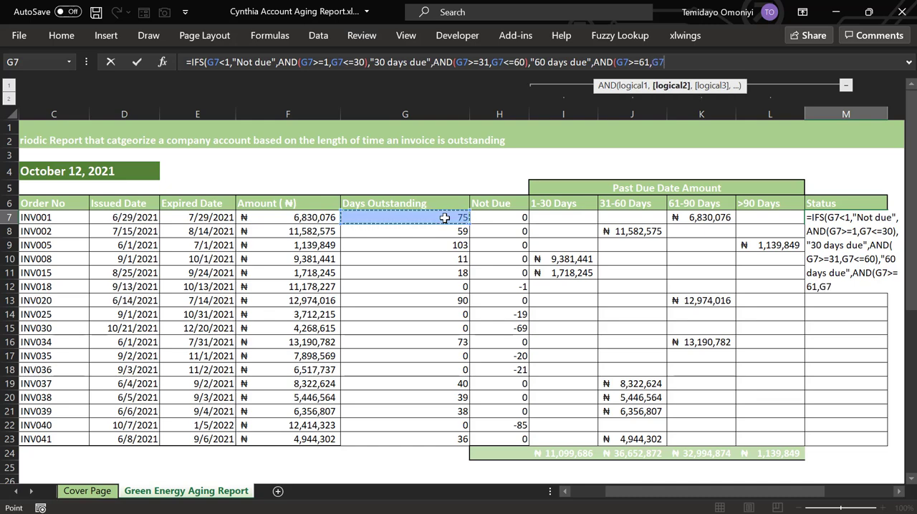
{"action": "type", "text": "<="}
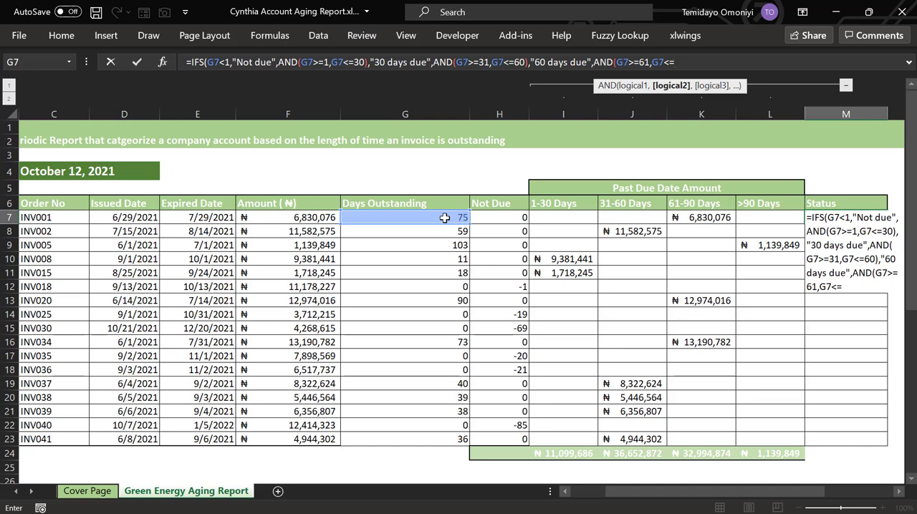
{"action": "type", "text": "90)"}
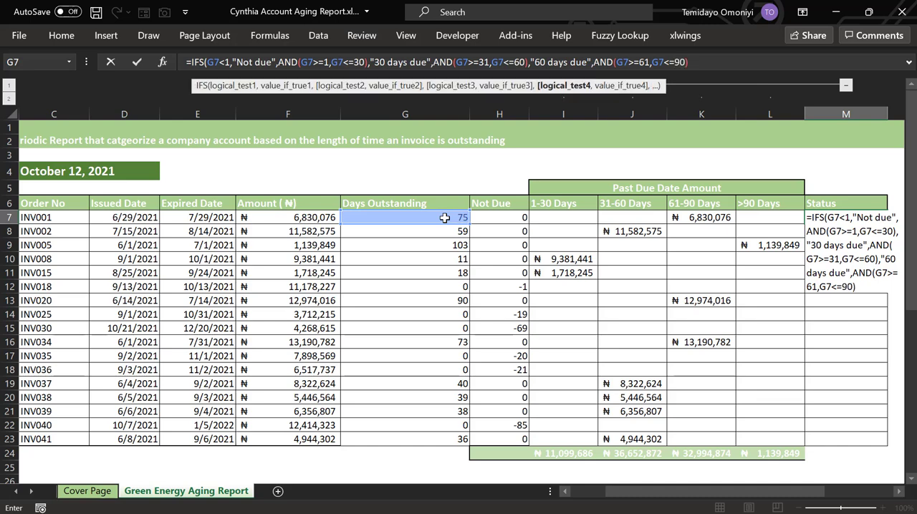
{"action": "type", "text": ",\""}
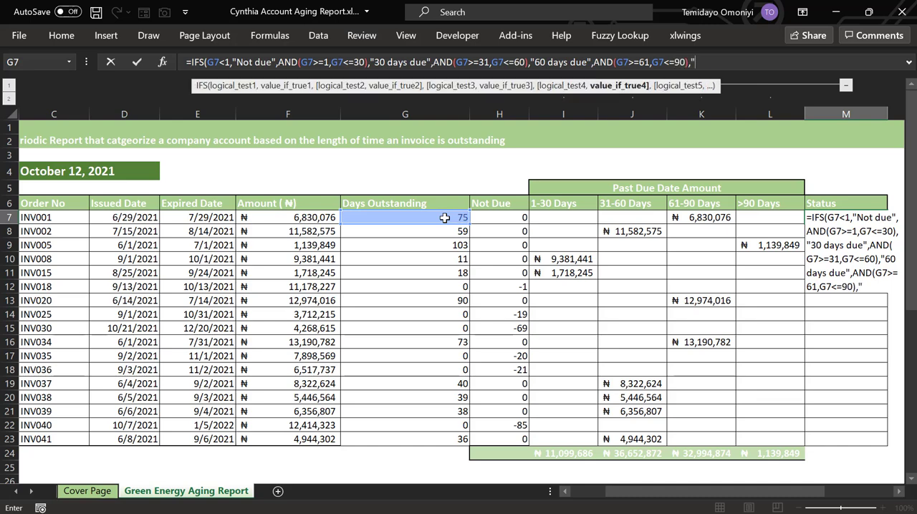
{"action": "type", "text": "90 Days due"}
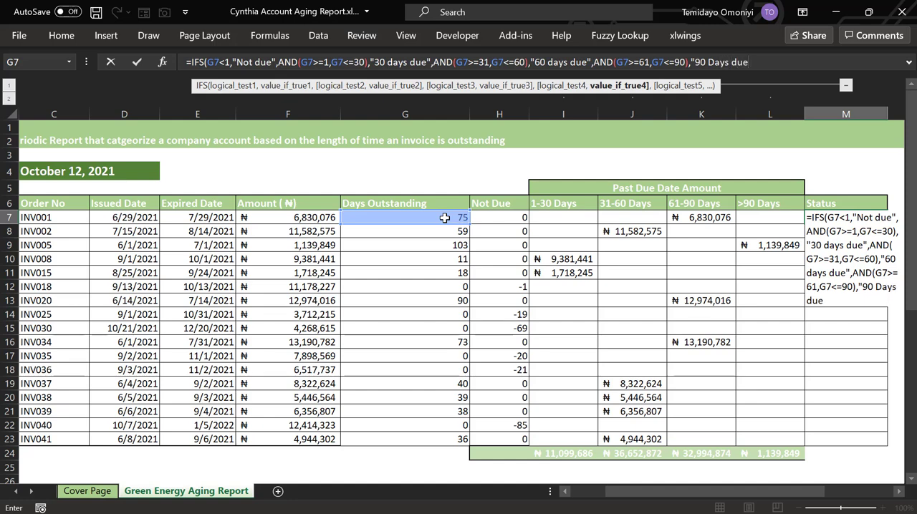
Give the fourth condition of the M7 IFS formula the result "90 Days due"
{"action": "type", "text": "\","}
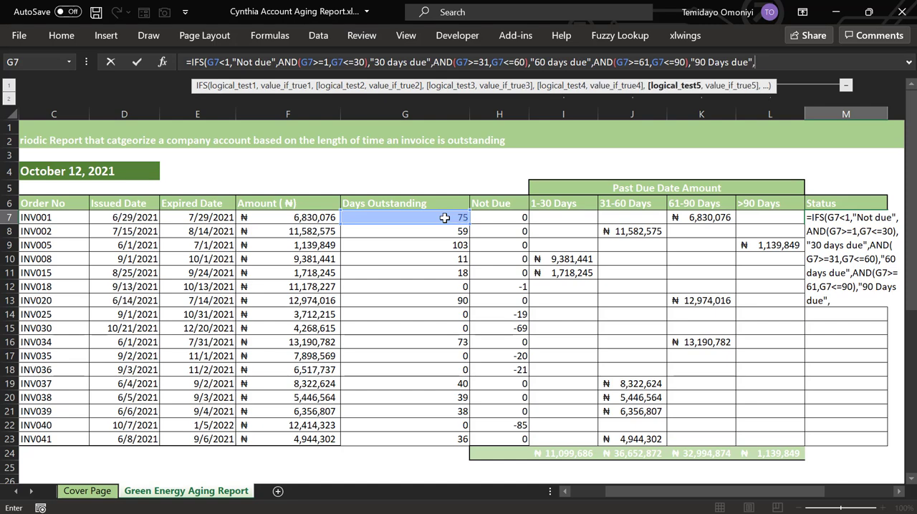
{"action": "type", "text": "true"}
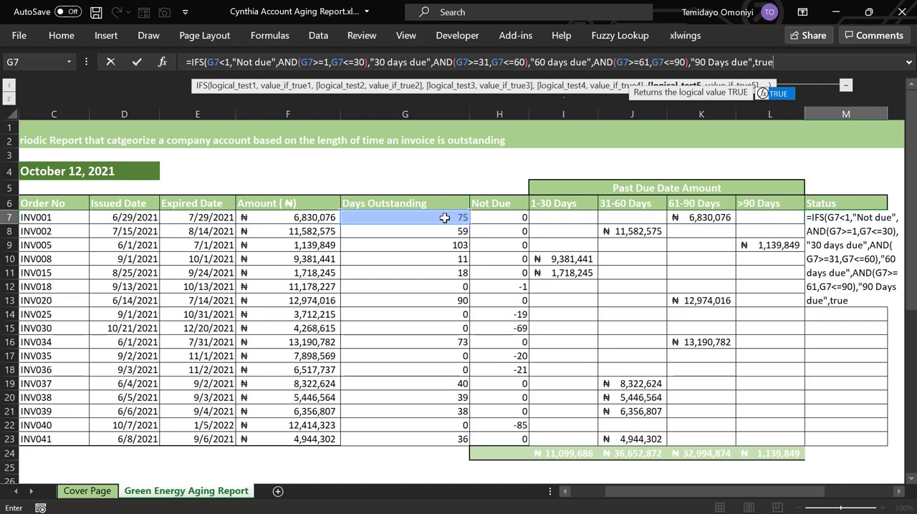
{"action": "type", "text": ","}
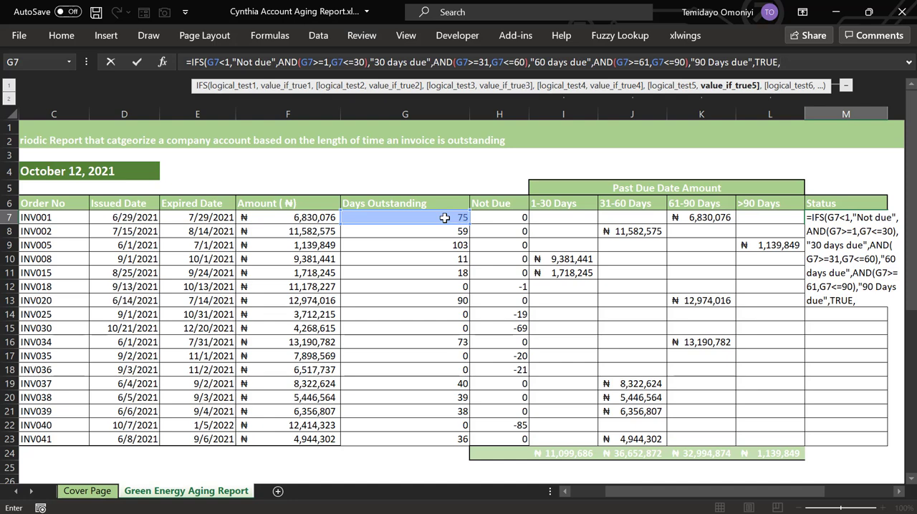
Add TRUE as the catch-all last condition of the M7 IFS formula, with the result "Passed 90 Days"
{"action": "type", "text": "\""}
{"action": "type", "text": "Ba"}
{"action": "key", "text": "BackSpace"}
{"action": "key", "text": "BackSpace"}
{"action": "type", "text": "Passed 90 Days\""}
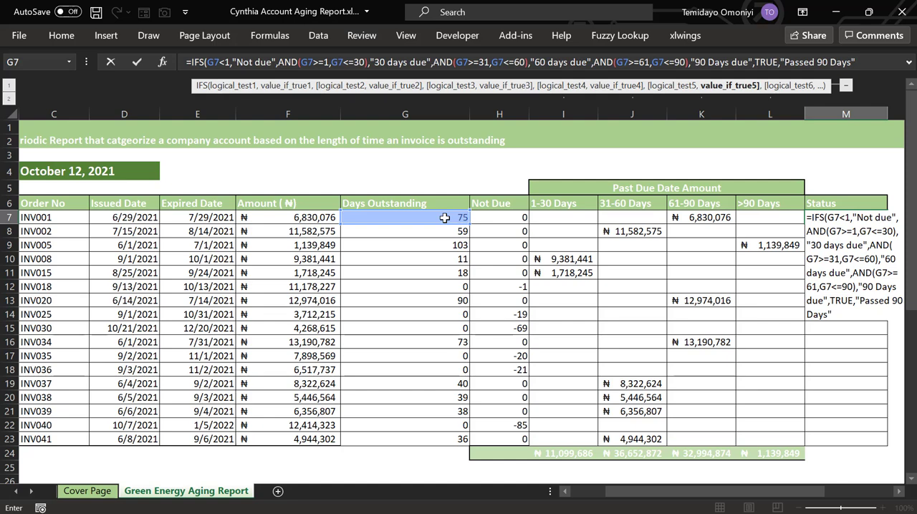
{"action": "type", "text": ")"}
Close and enter the IFS formula in M7, and fill it down the Status column to M23
{"action": "key", "text": "Return"}
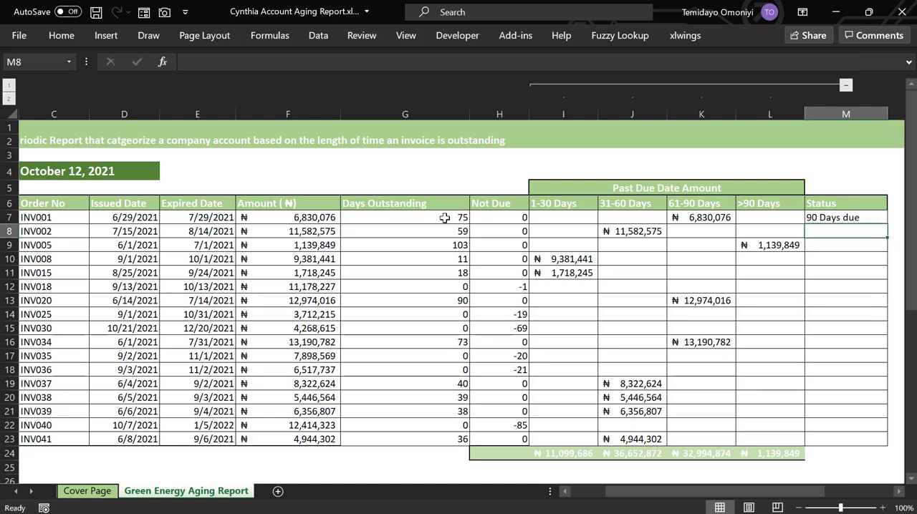
{"action": "left_click", "coordinate": [833, 218]}
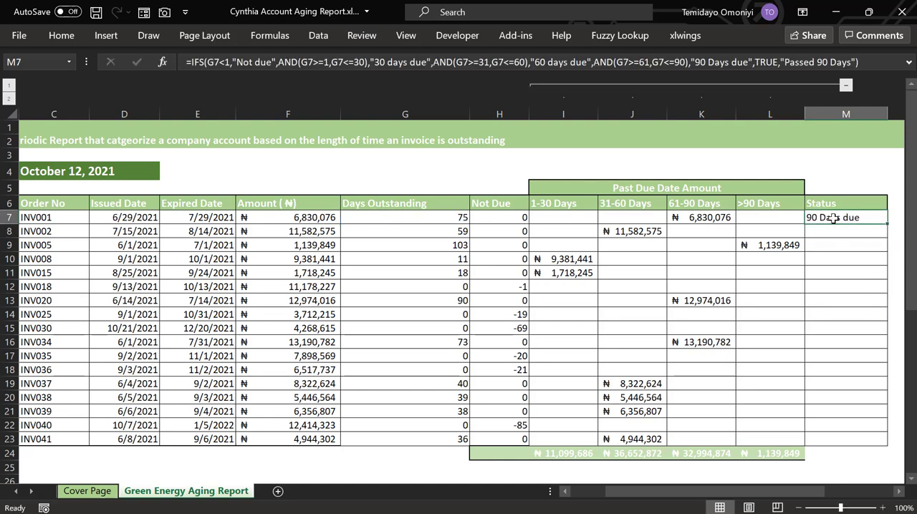
{"action": "double_click", "coordinate": [888, 223]}
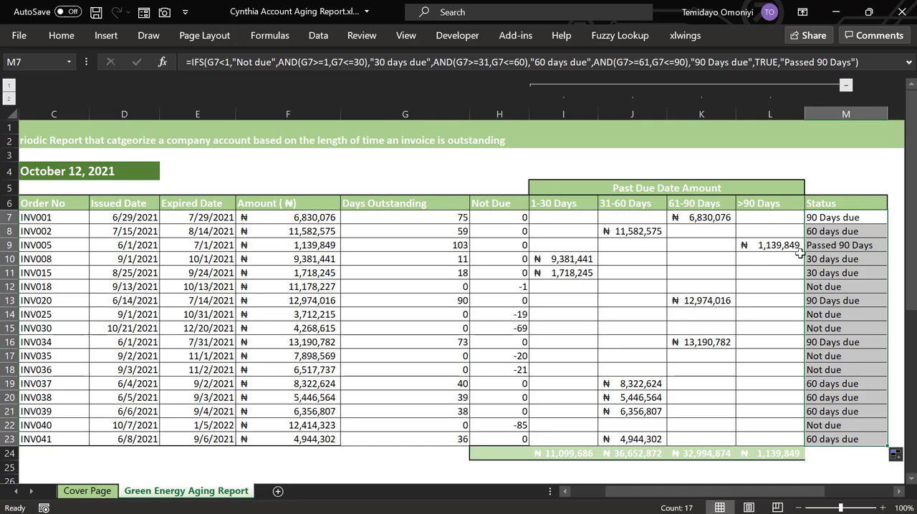
Start a Text That Contains conditional formatting rule for the Status cells M7:M23, matching the text 30
{"action": "left_click", "coordinate": [839, 217]}
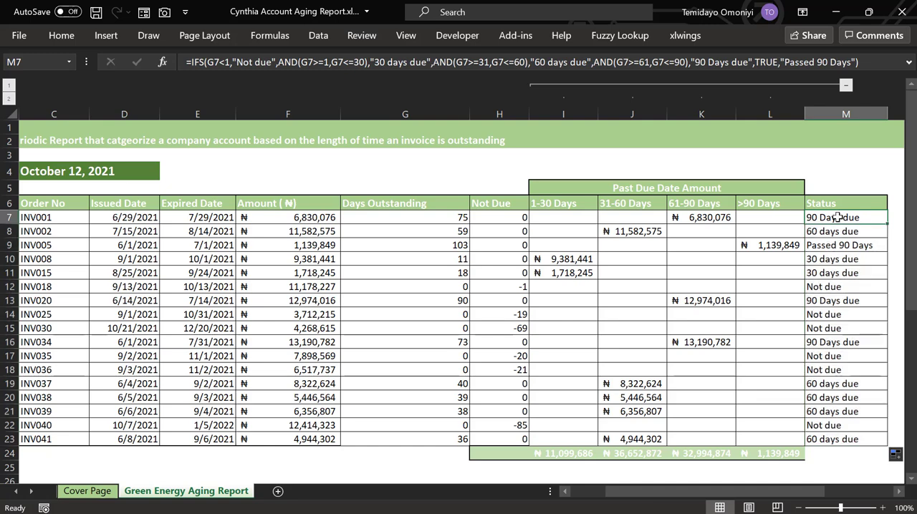
{"action": "key", "text": "ctrl+shift+Down"}
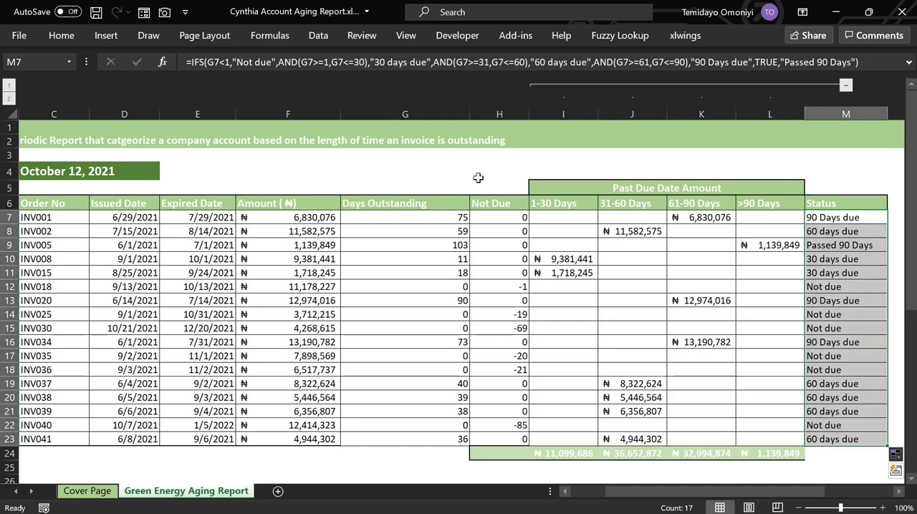
{"action": "left_click", "coordinate": [54, 39]}
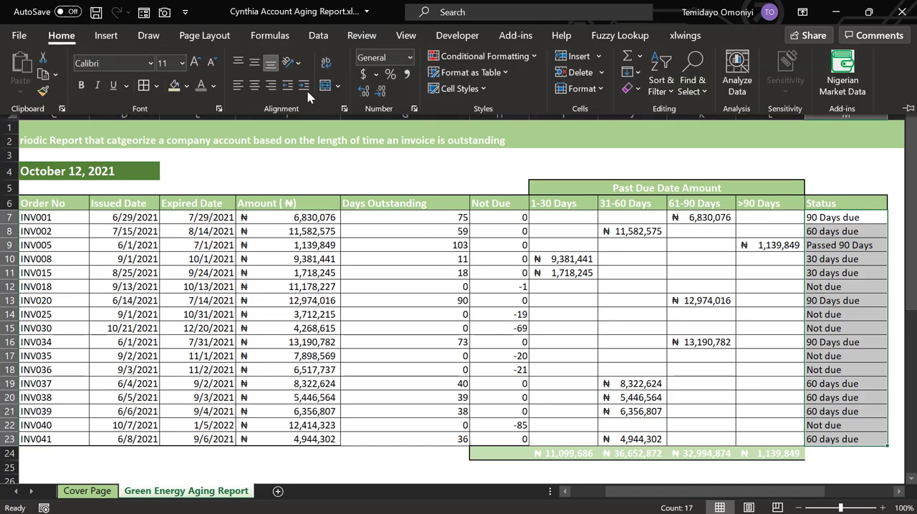
{"action": "left_click", "coordinate": [519, 57]}
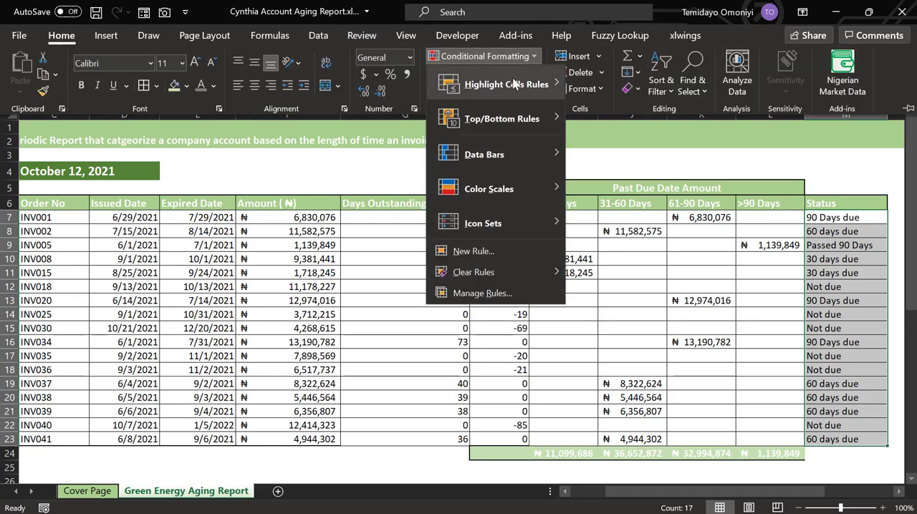
{"action": "mouse_move", "coordinate": [509, 85]}
{"action": "left_click", "coordinate": [616, 224]}
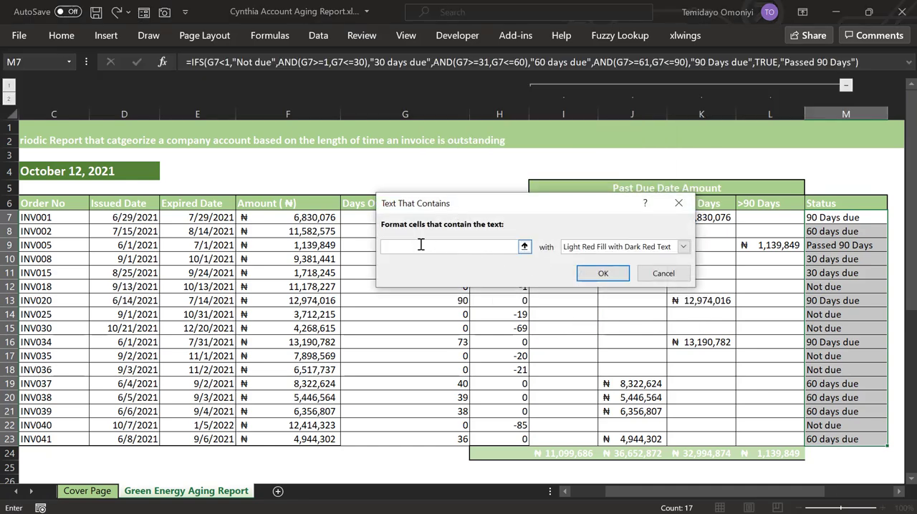
{"action": "type", "text": "30"}
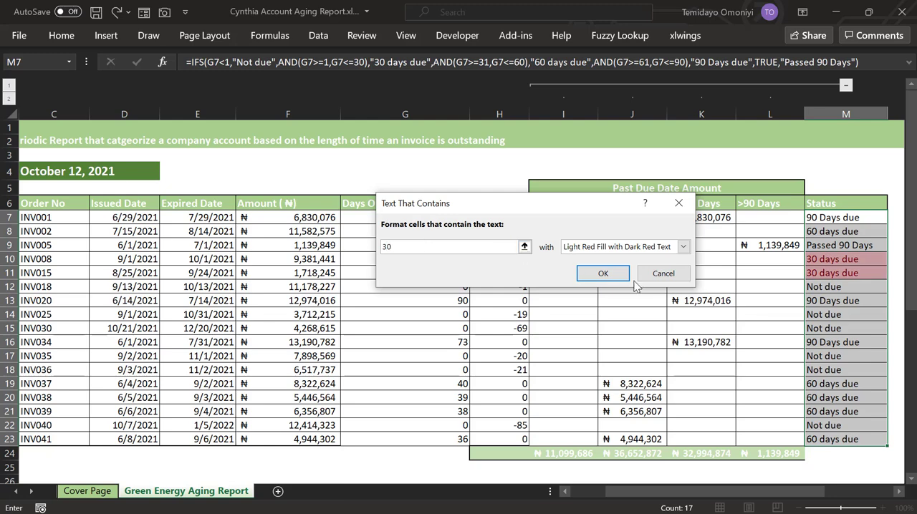
Give the Status rule for text containing 30 a custom format with the palest orange background fill, and apply it
{"action": "left_click", "coordinate": [682, 246]}
{"action": "left_click", "coordinate": [595, 321]}
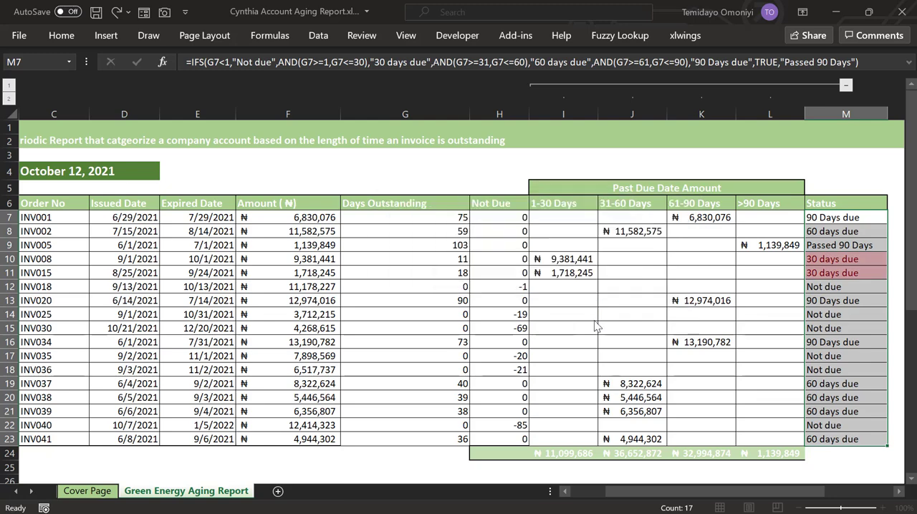
{"action": "left_click", "coordinate": [502, 56]}
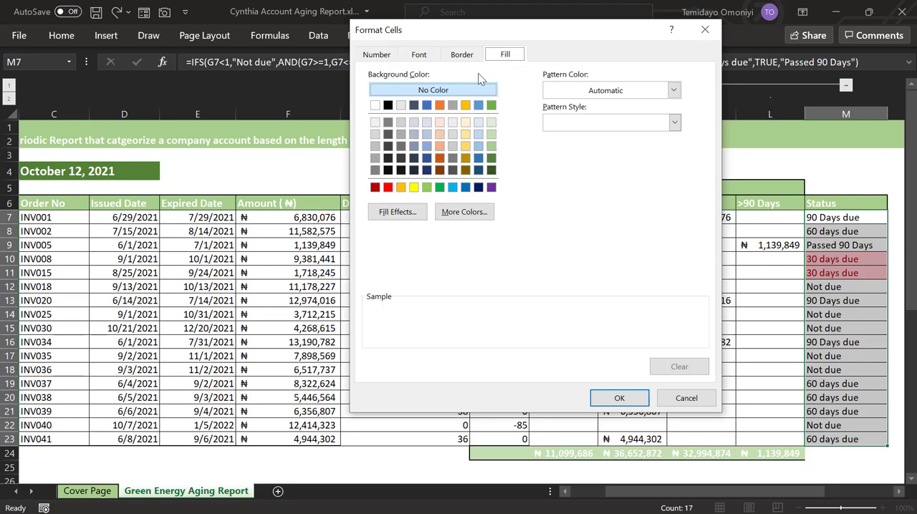
{"action": "left_click", "coordinate": [439, 123]}
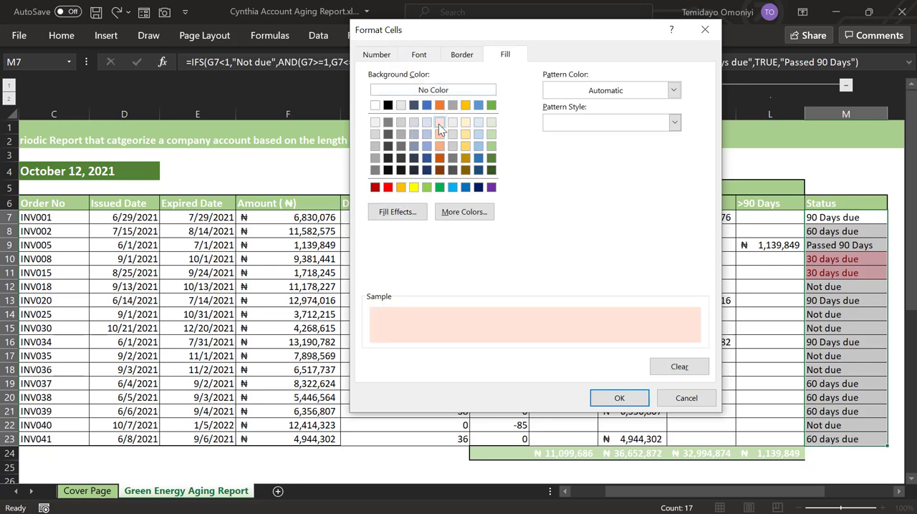
{"action": "left_click", "coordinate": [611, 403]}
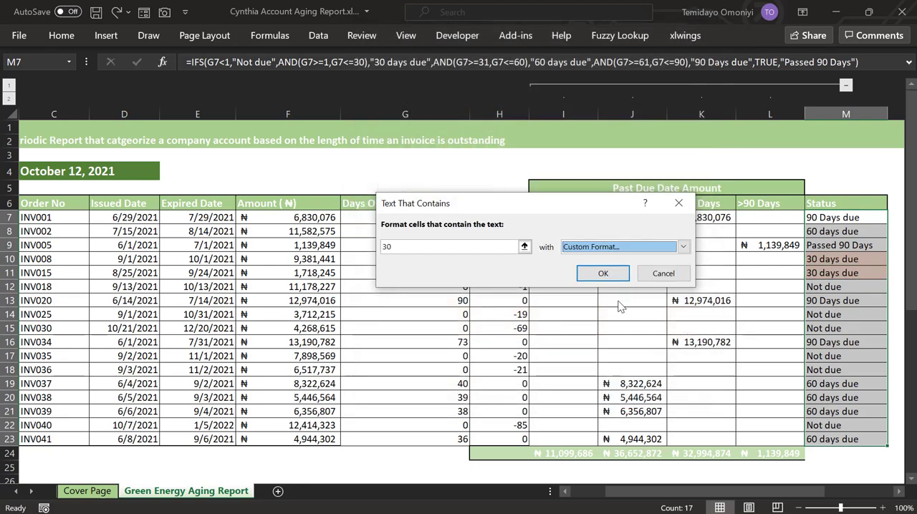
{"action": "left_click", "coordinate": [615, 272]}
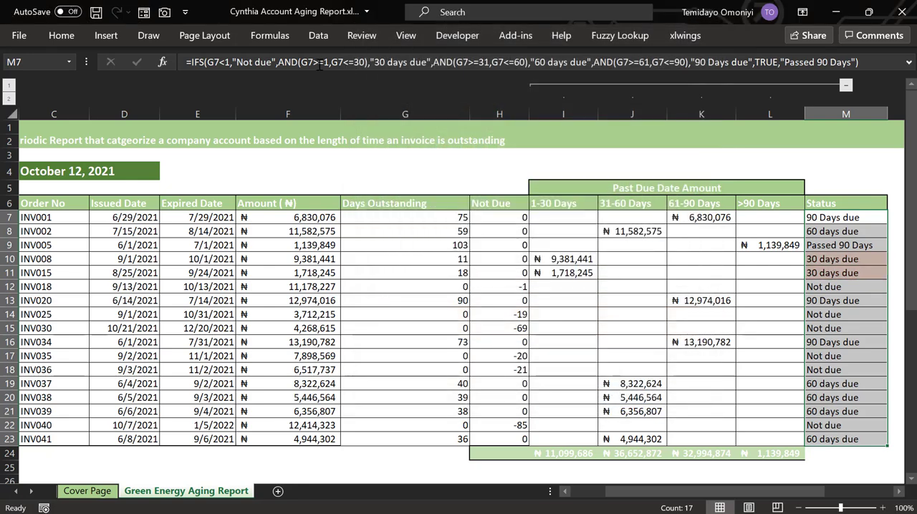
Add a Text That Contains rule to the Status cells matching 60, with a custom format using a slightly darker light orange fill
{"action": "left_click", "coordinate": [57, 35]}
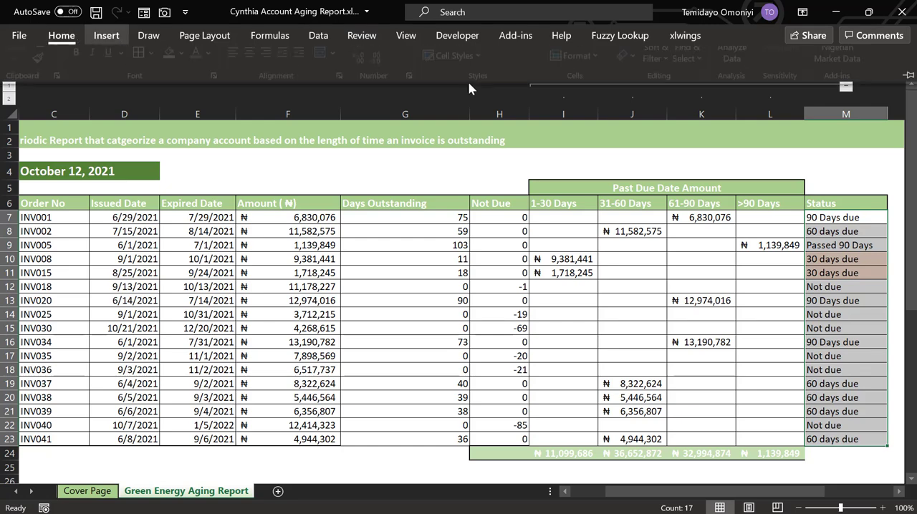
{"action": "left_click", "coordinate": [483, 56]}
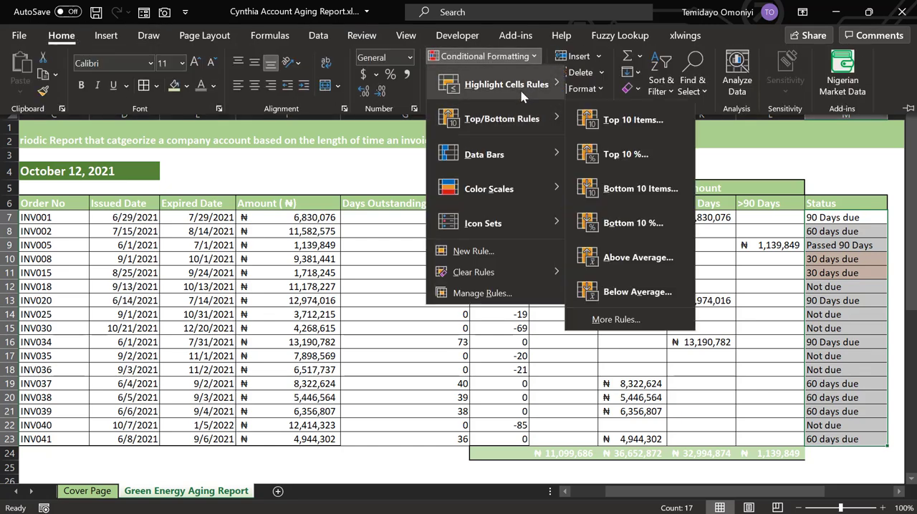
{"action": "mouse_move", "coordinate": [521, 85]}
{"action": "left_click", "coordinate": [614, 227]}
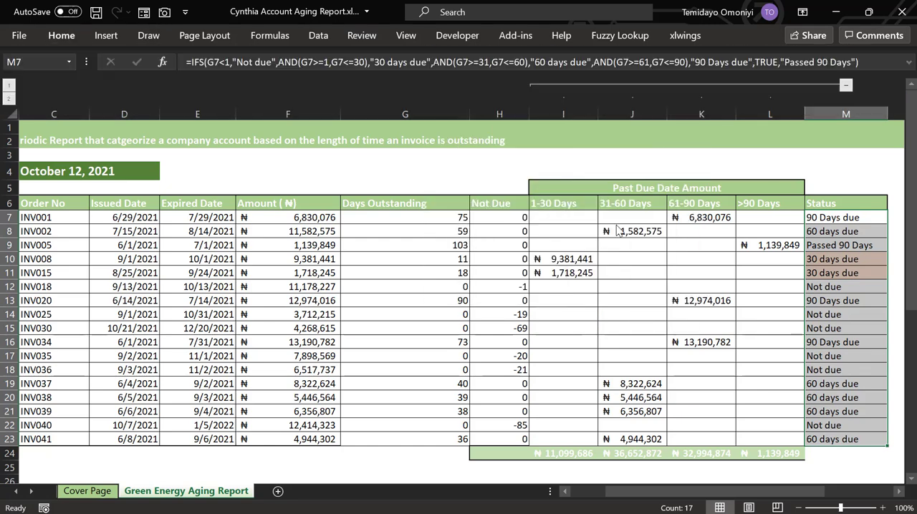
{"action": "type", "text": "60"}
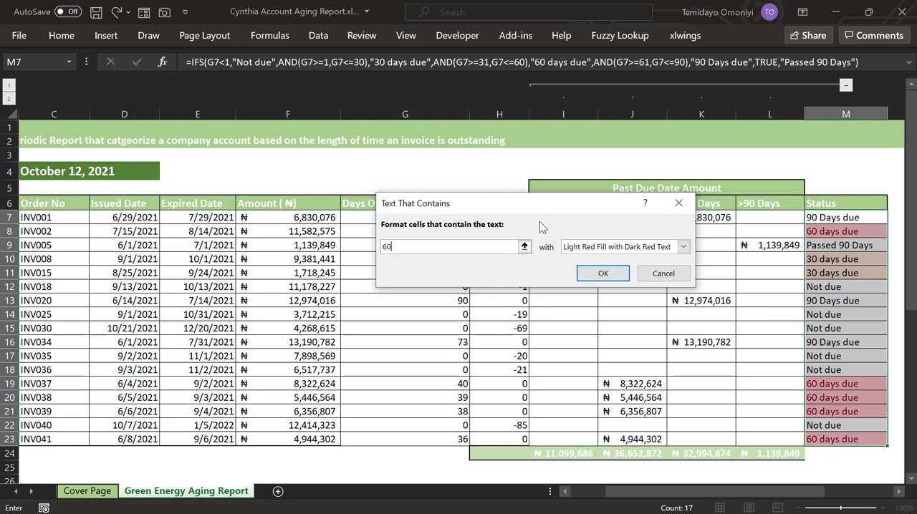
{"action": "left_click", "coordinate": [683, 247]}
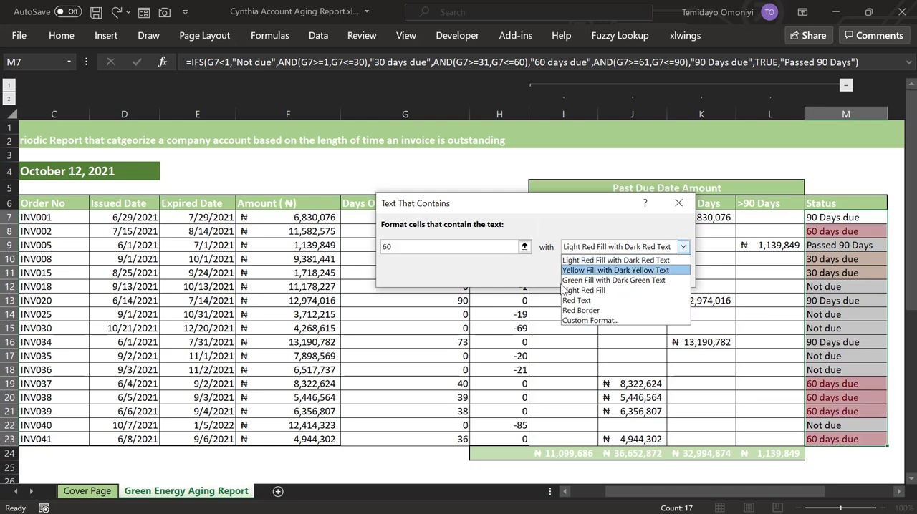
{"action": "left_click", "coordinate": [589, 320]}
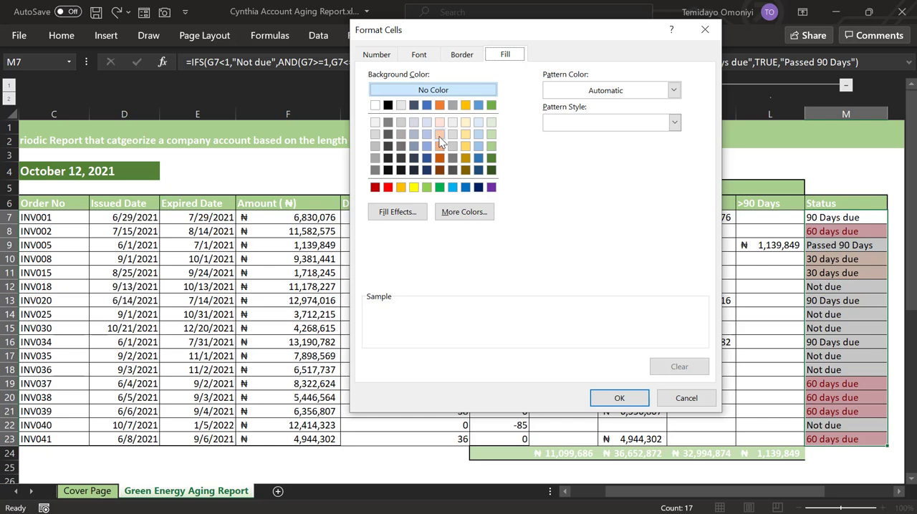
{"action": "left_click", "coordinate": [438, 142]}
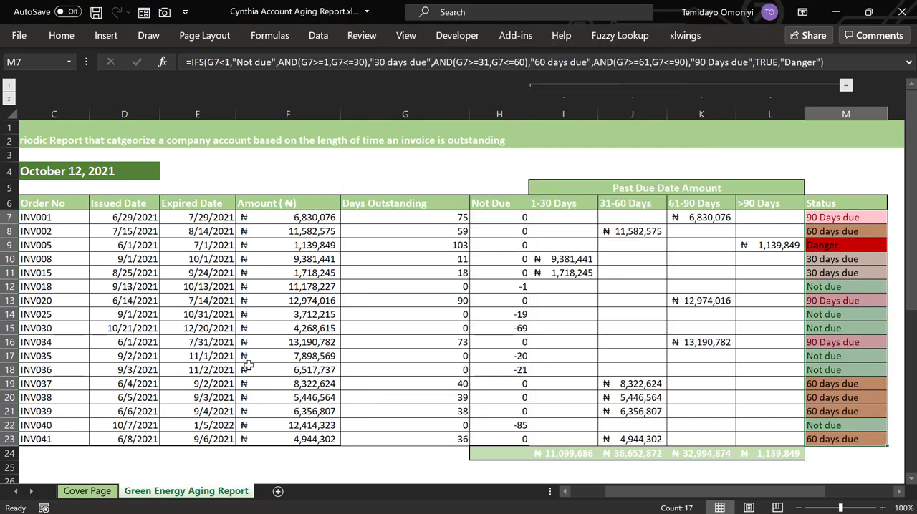
{"action": "scroll", "coordinate": [229, 348], "scroll_direction": "left", "scroll_amount": 2}
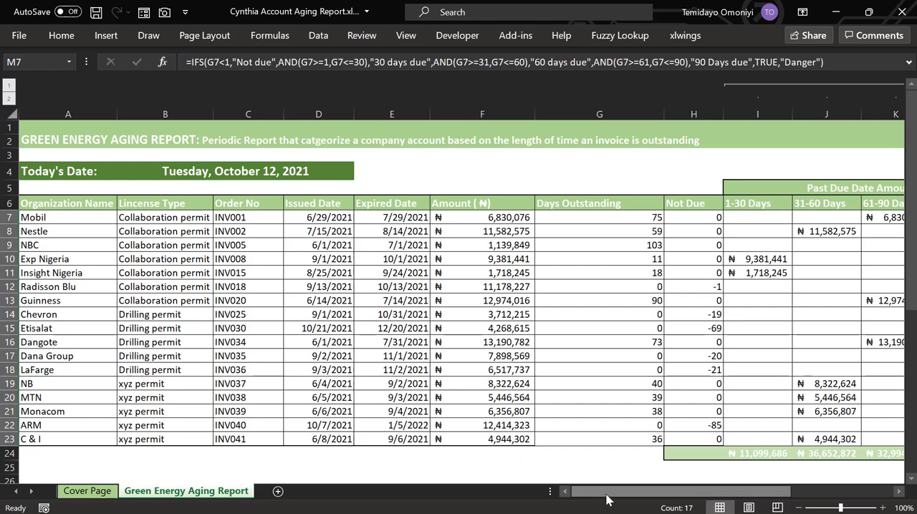
{"action": "mouse_move", "coordinate": [593, 498]}
{"action": "left_mouse_down"}
{"action": "mouse_move", "coordinate": [684, 496]}
{"action": "mouse_move", "coordinate": [594, 496]}
{"action": "left_mouse_up"}
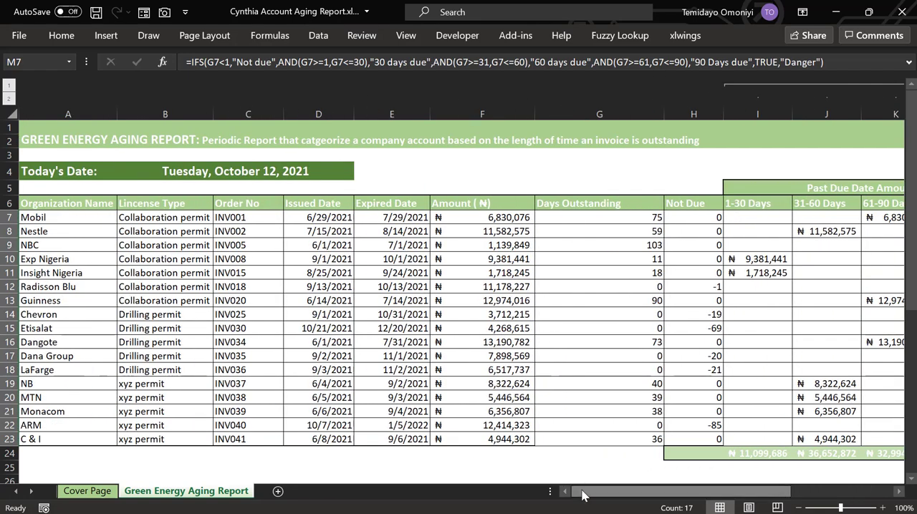